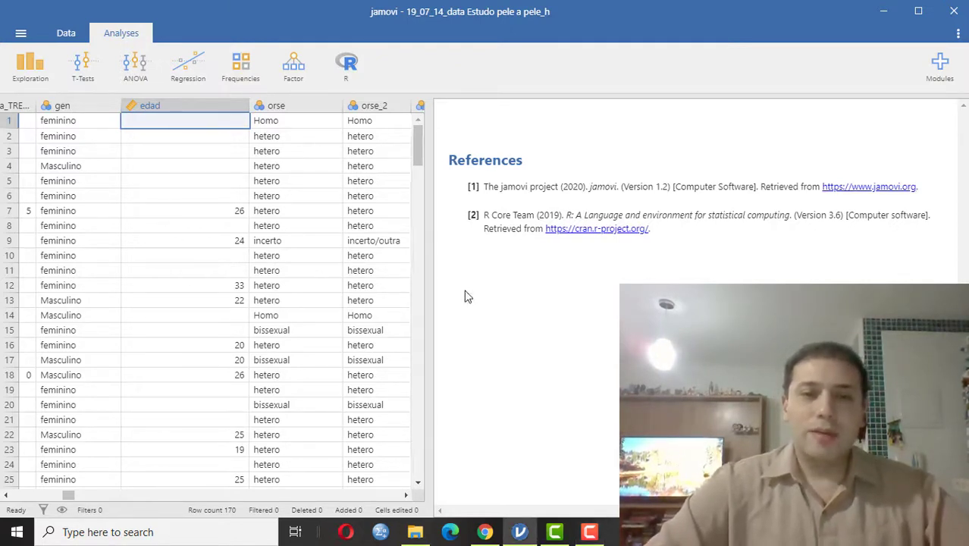
- Widen the data sheet beside the results area, and view the data-editing tools before returning to the analysis tools
drag(430, 296, 525, 305)
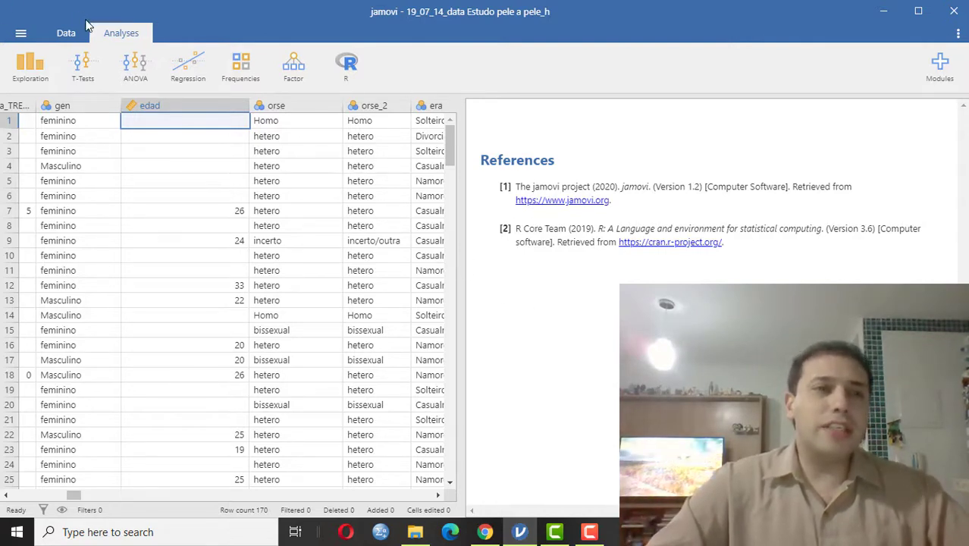
click(66, 33)
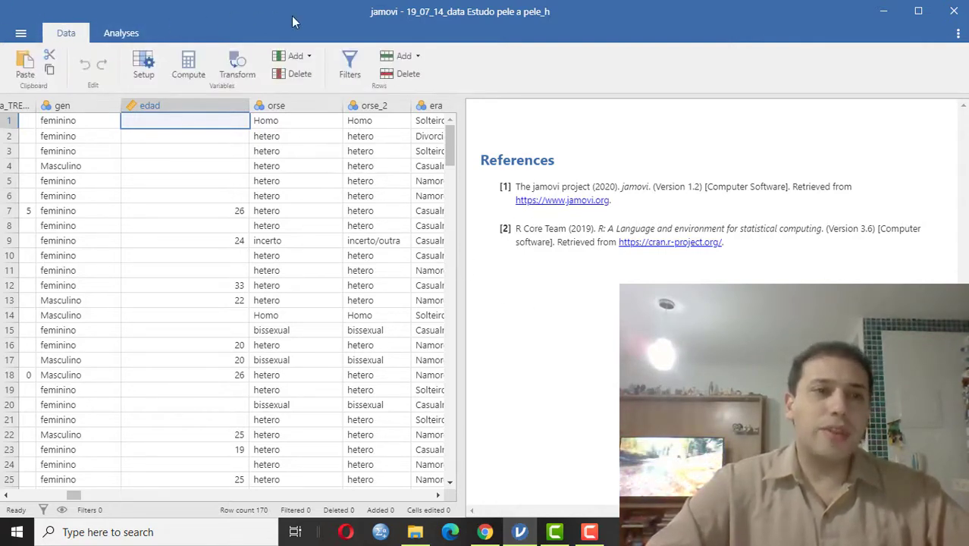
click(125, 34)
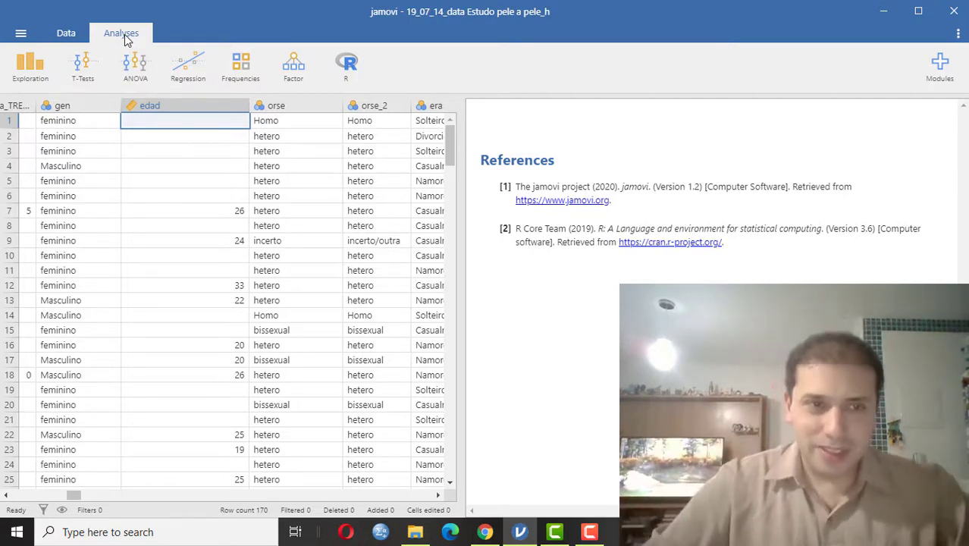
- Check the gen column down to its last record, and return to the first record
key(Left)
key(Left)
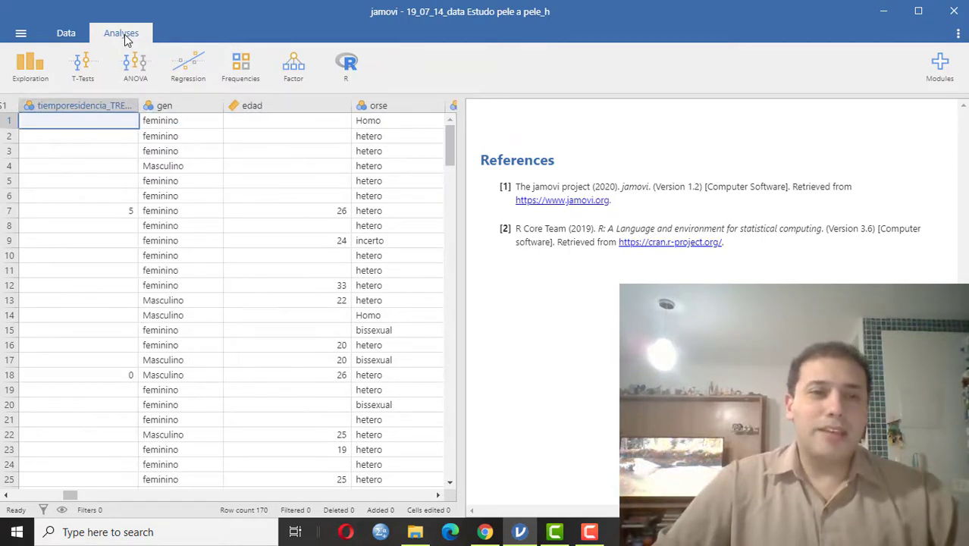
key(Right)
key(ctrl+Down)
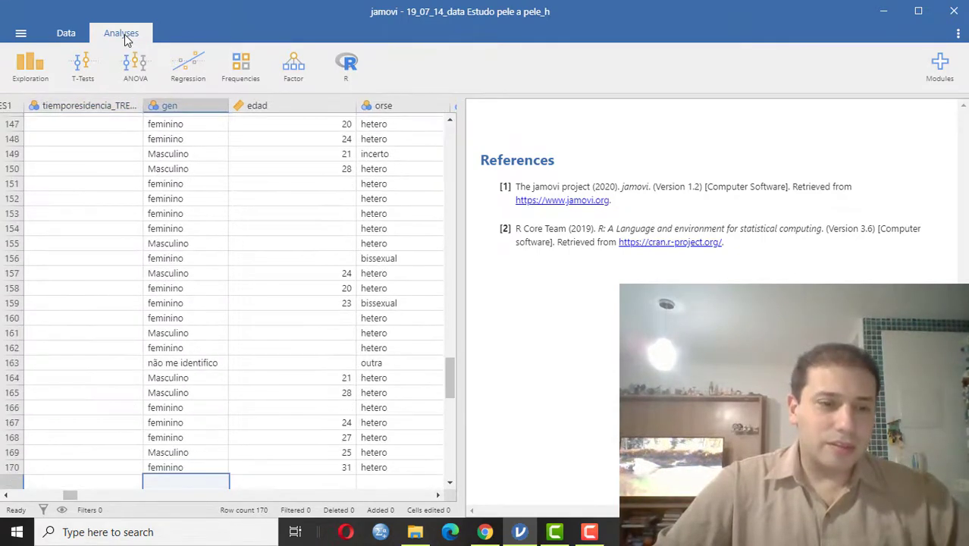
key(Up)
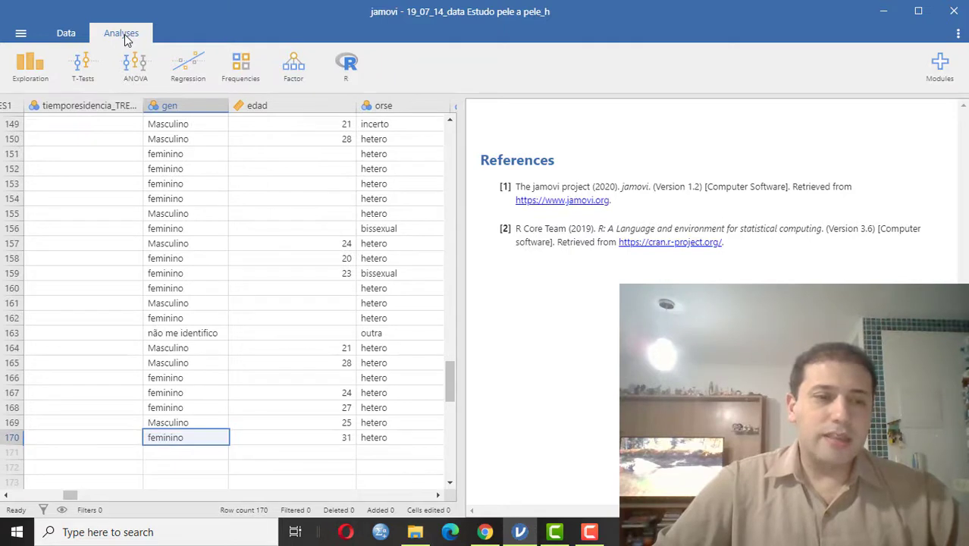
key(ctrl+Up)
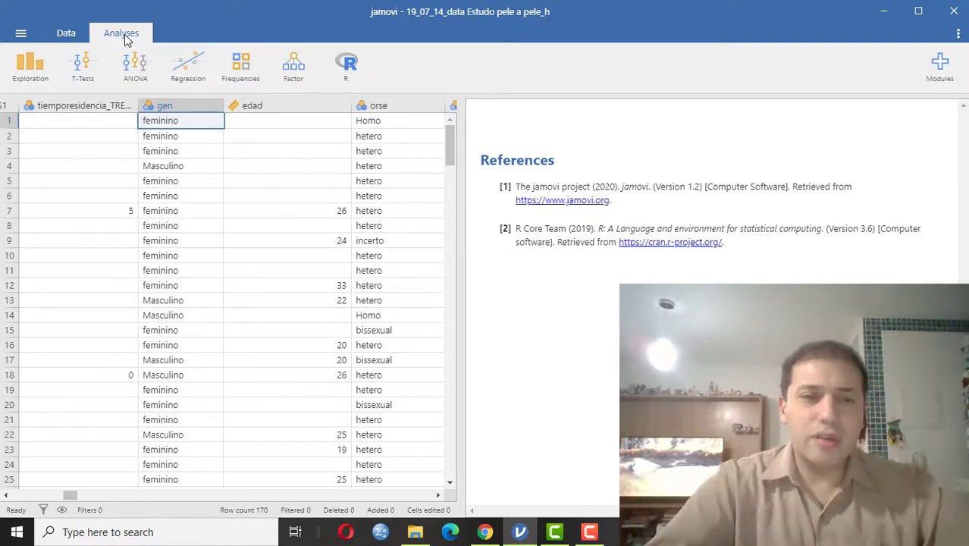
- Examine the columns around gen and edad, from tiemporesidencia_TRES1 through orse, along the first row
key(Left)
key(Left)
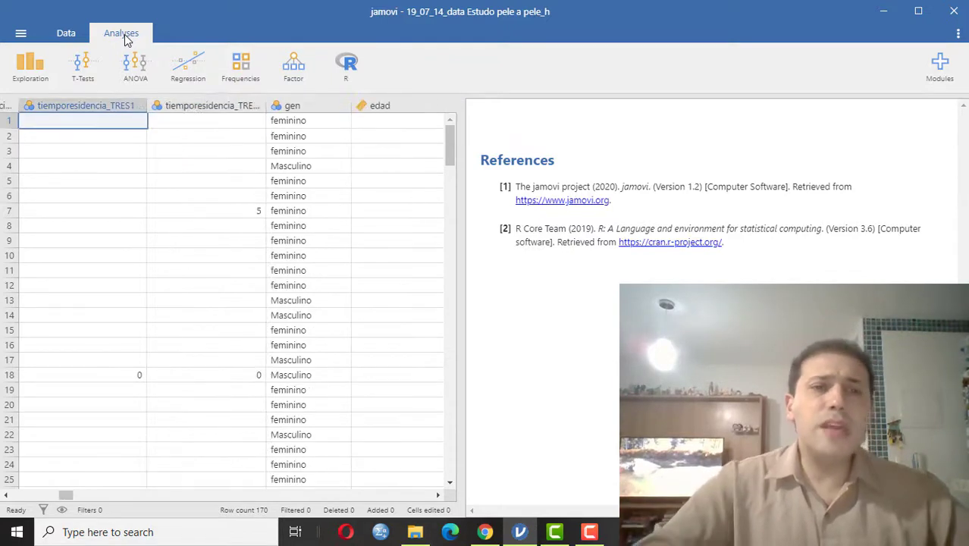
key(Right)
key(Right)
key(Right)
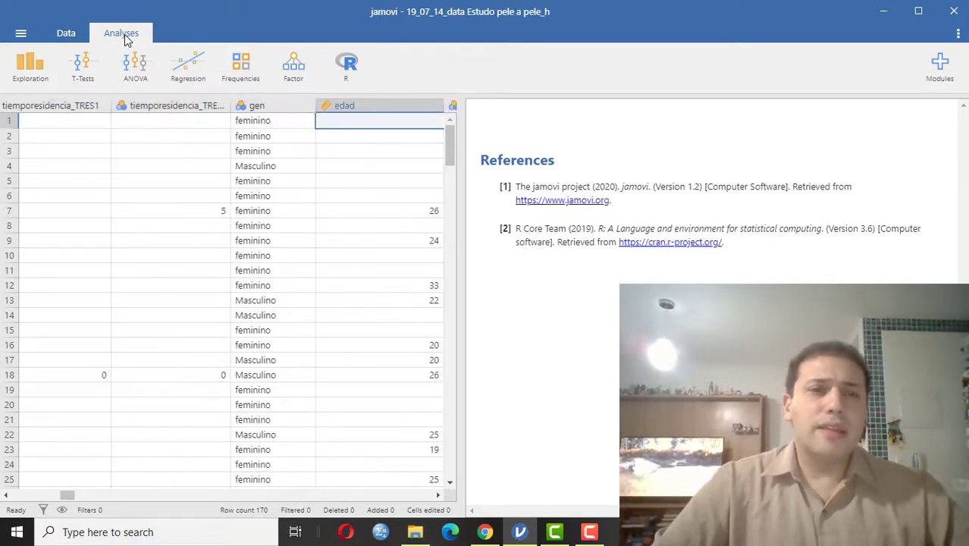
key(Right)
key(Left)
key(Left)
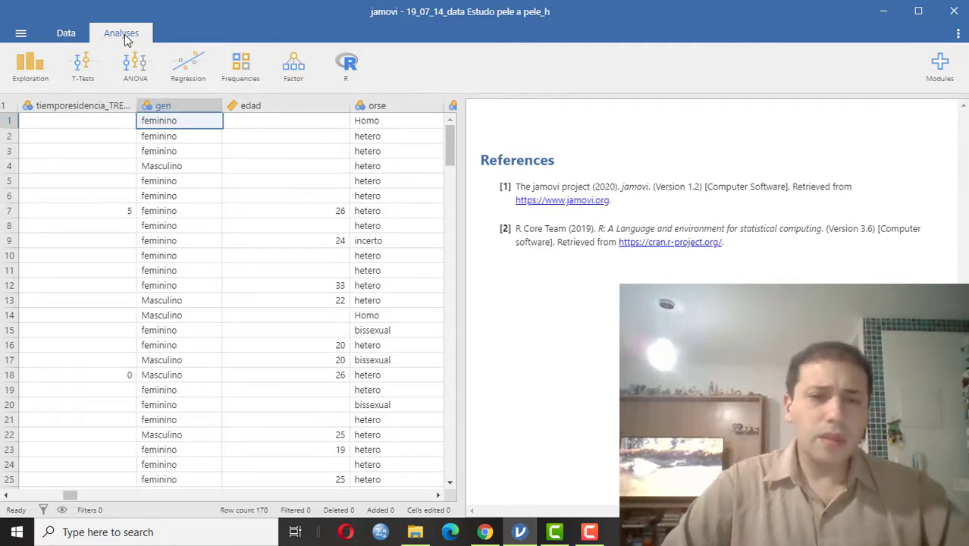
key(Right)
key(Right)
key(Left)
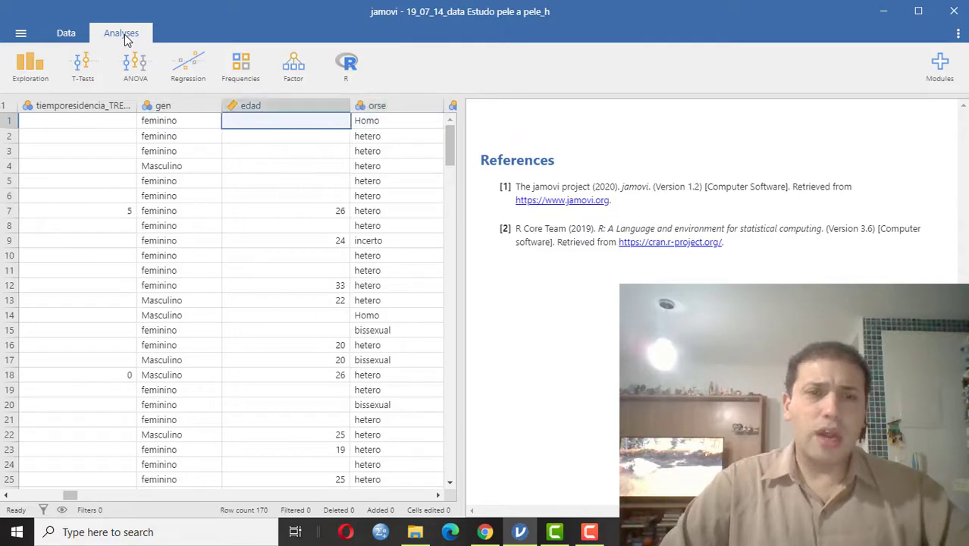
key(Left)
key(Right)
key(Right)
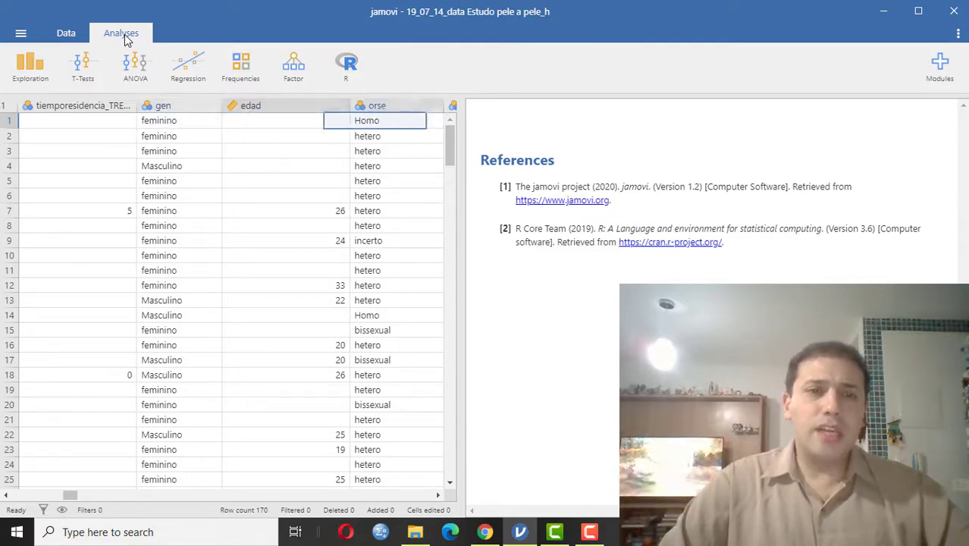
- Examine the relationship-status categories in the first rows of the era column
key(Right)
key(Right)
key(Right)
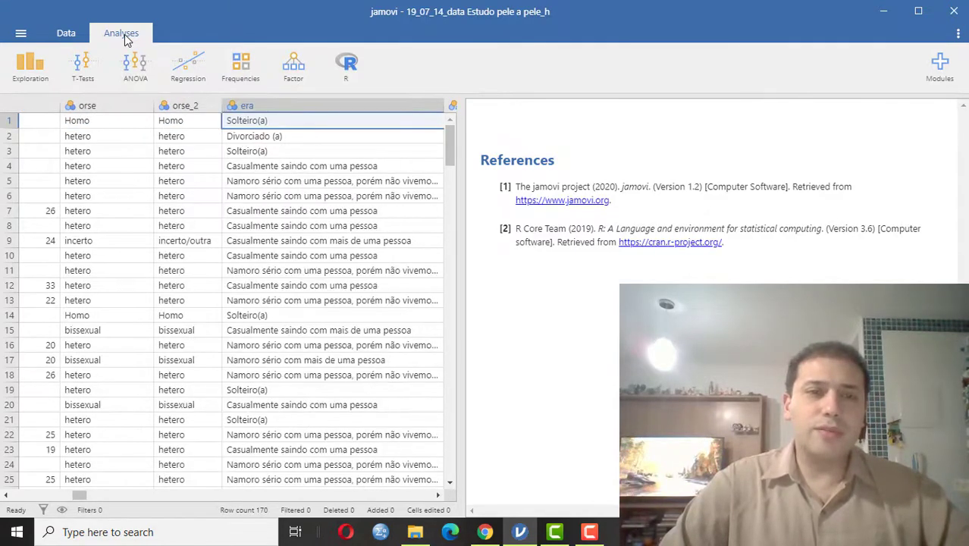
key(Left)
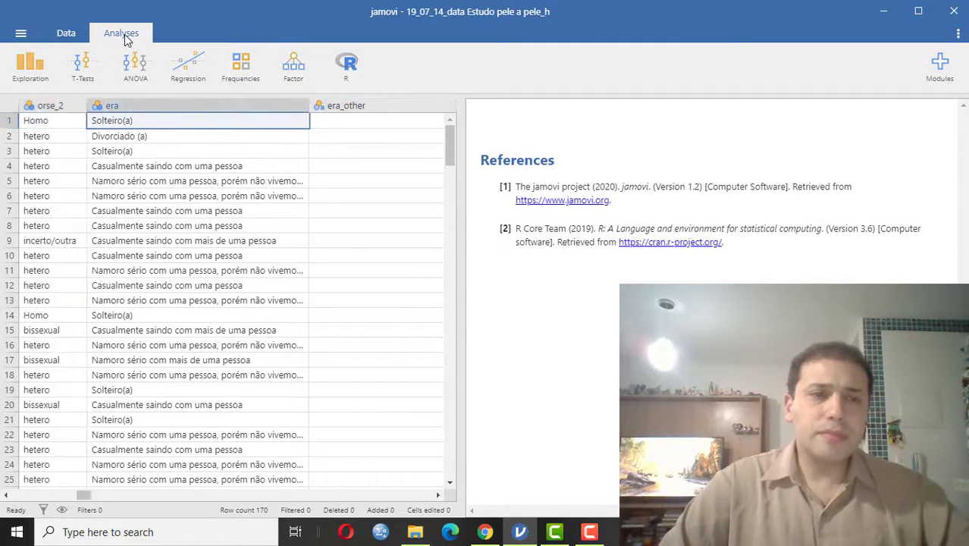
key(Down)
key(Down)
key(Down)
key(Down)
key(Down)
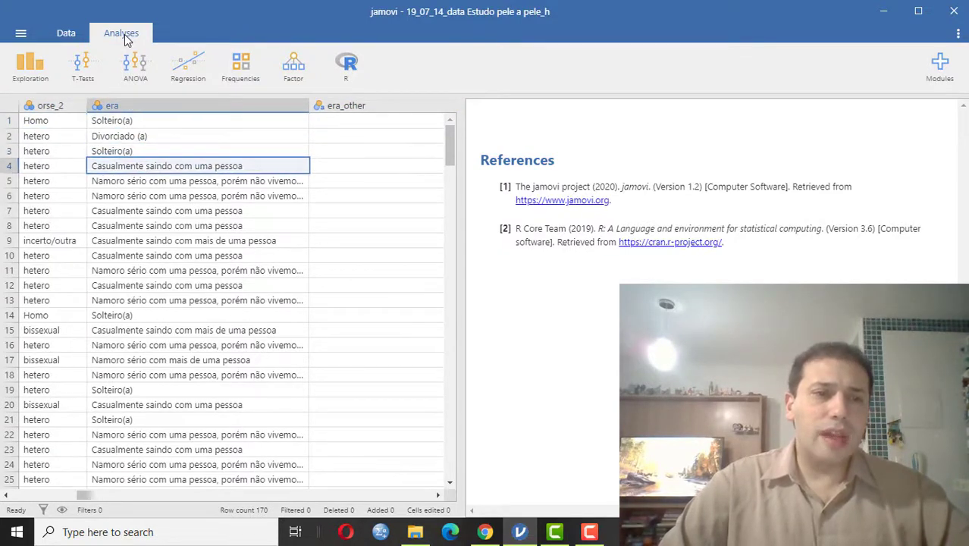
key(Down)
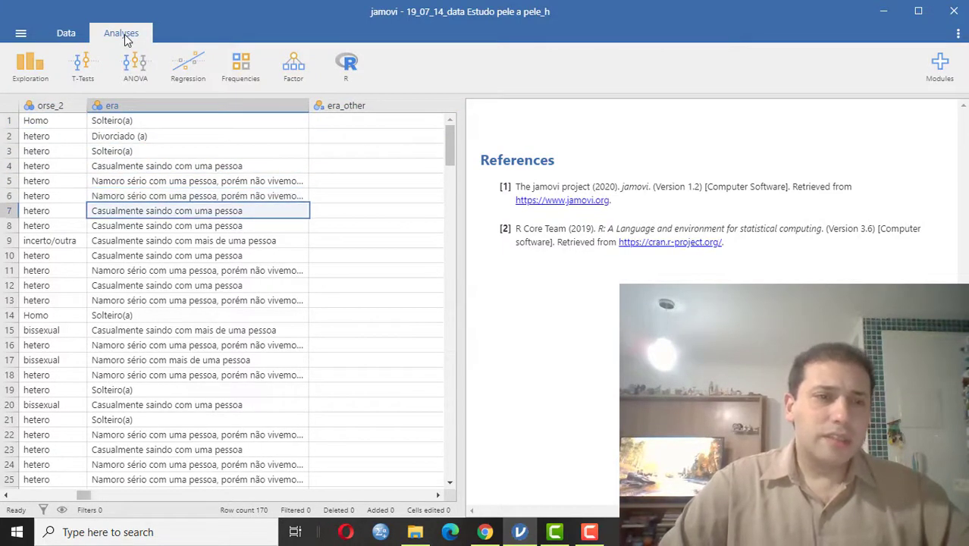
key(Up)
key(Up)
key(Up)
key(Down)
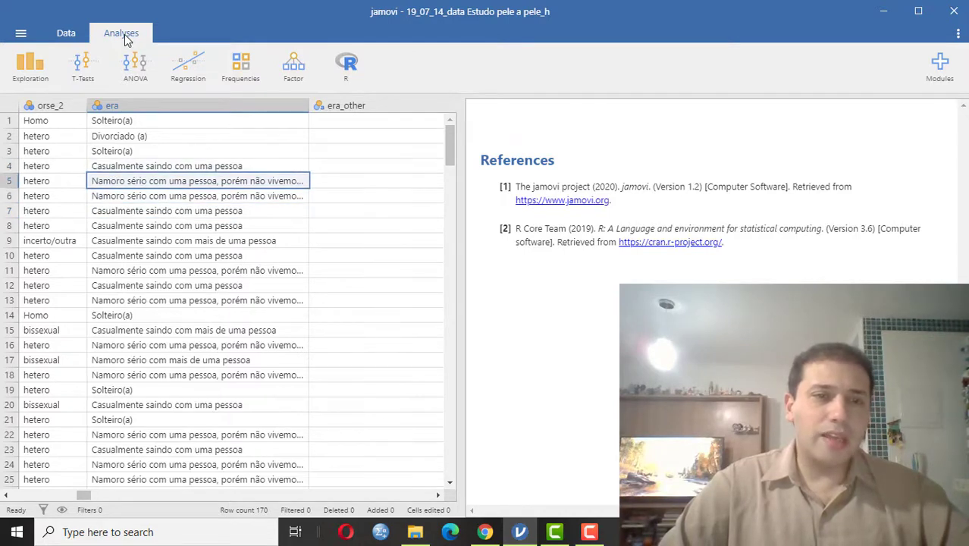
key(Down)
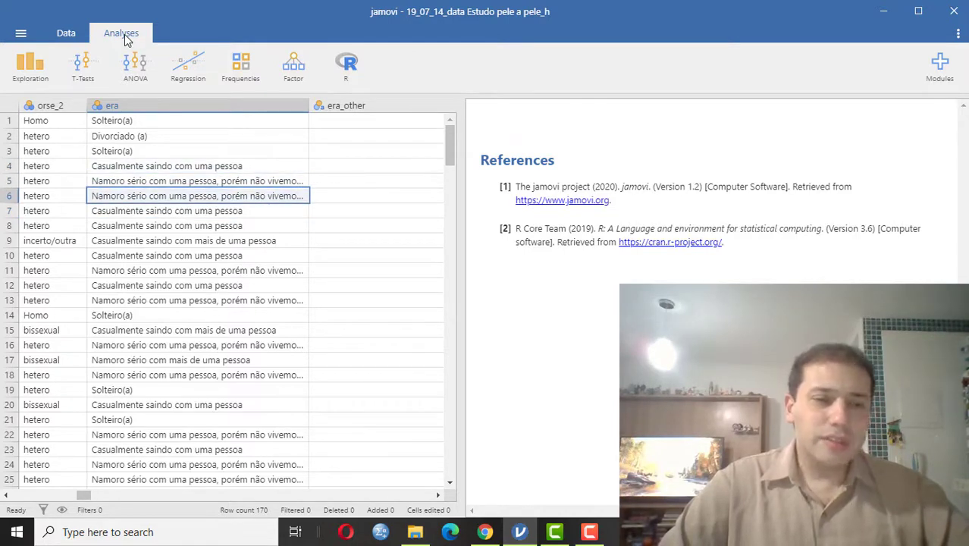
- Examine the columns after era, covering tRe_TRE1, tRe_TRE2, idioma, lengnativo, educacion and social class
key(Right)
key(Right)
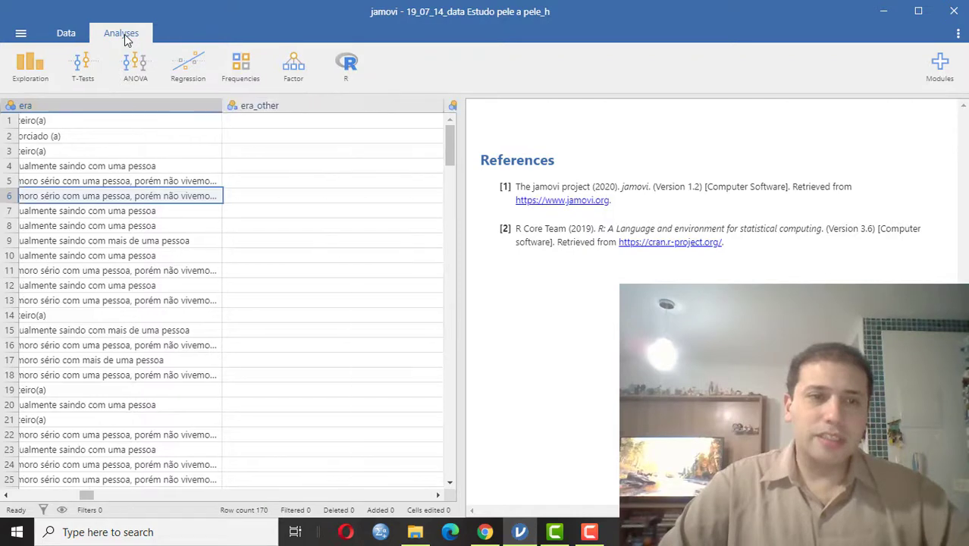
key(Right)
key(Right)
key(Right)
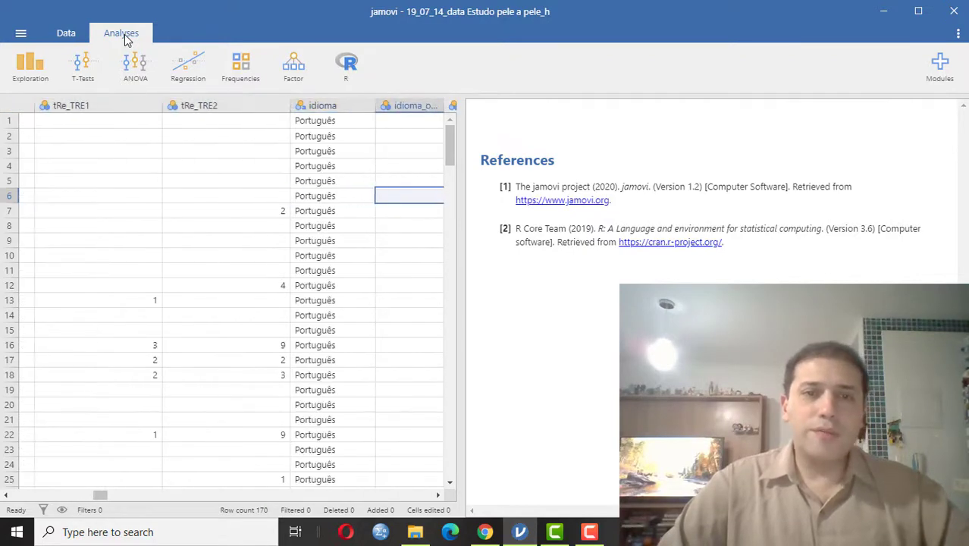
key(Right)
key(Left)
key(Left)
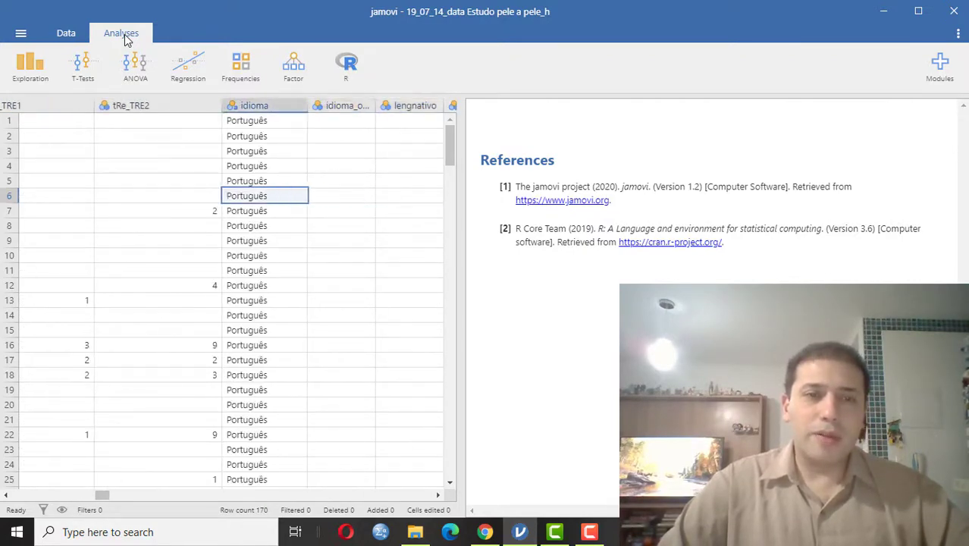
key(Right)
key(Right)
key(Right)
key(Right)
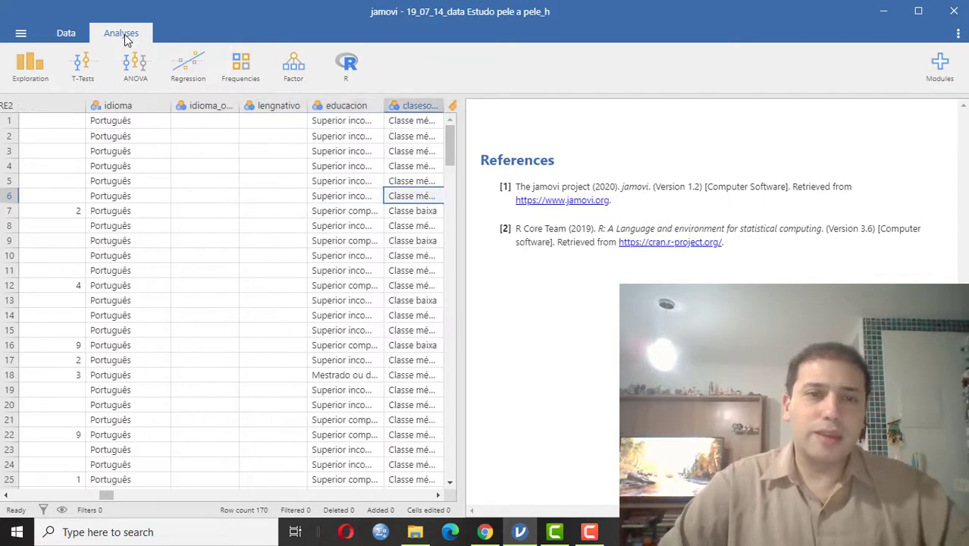
key(Right)
key(Left)
key(Left)
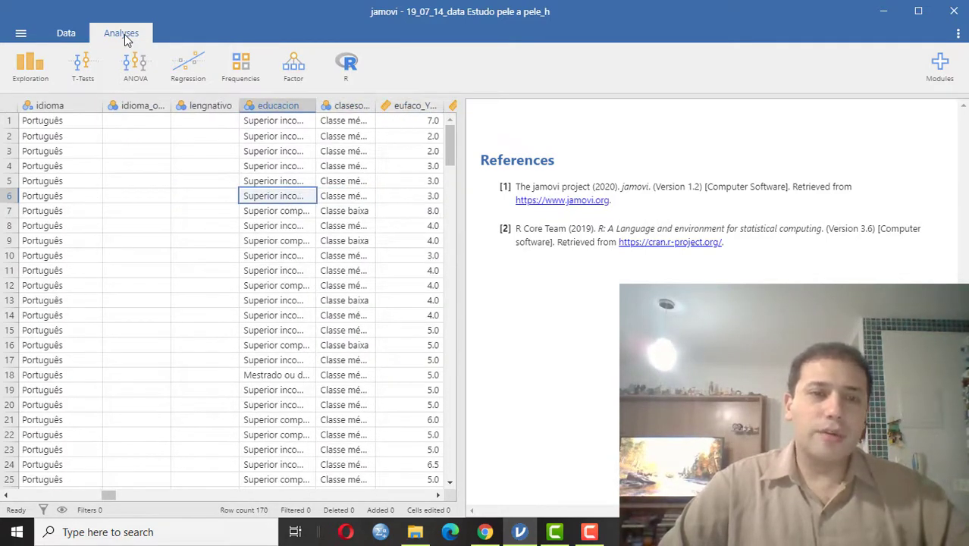
- Examine the numeric rating columns of the eufaco and meuparf groups, up to the start of the meacerc group
key(Right)
key(Right)
key(Right)
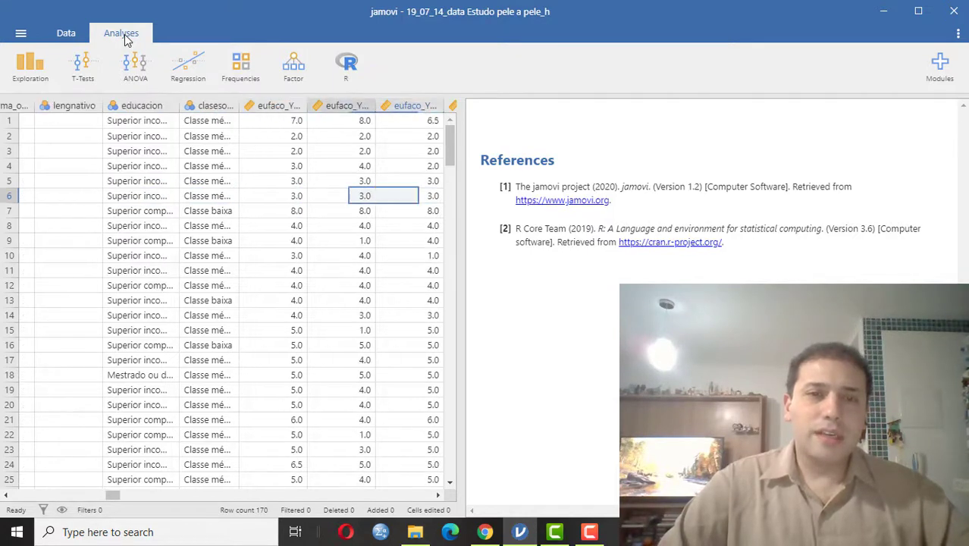
key(Right)
key(Right)
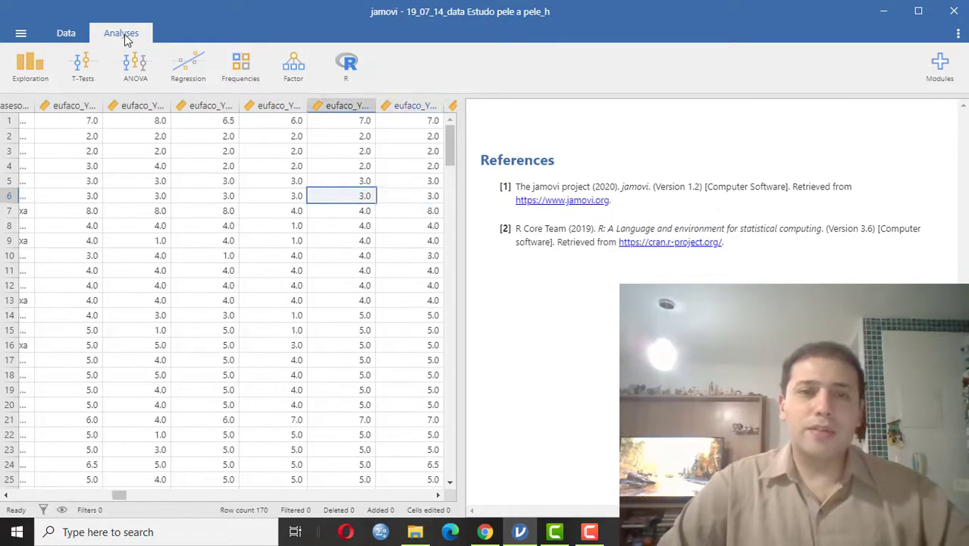
key(Right)
key(Right)
key(Right)
key(Right)
key(Right)
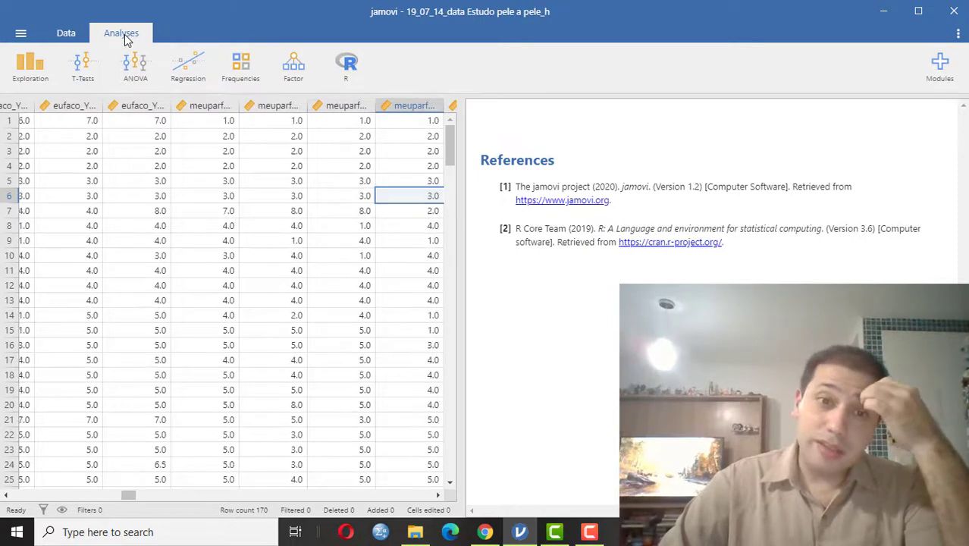
key(Right)
key(Right)
key(Right)
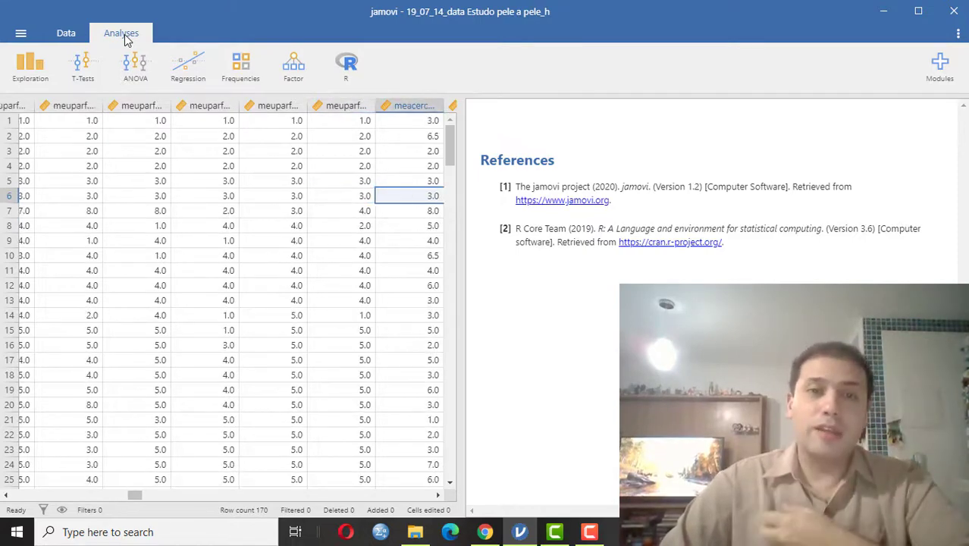
- Look through the remaining meacerc items, the CTS_TOS response columns and the priv scores, up to the first familism item
key(Right)
key(Right)
key(Right)
key(Right)
key(Right)
key(Right)
key(Right)
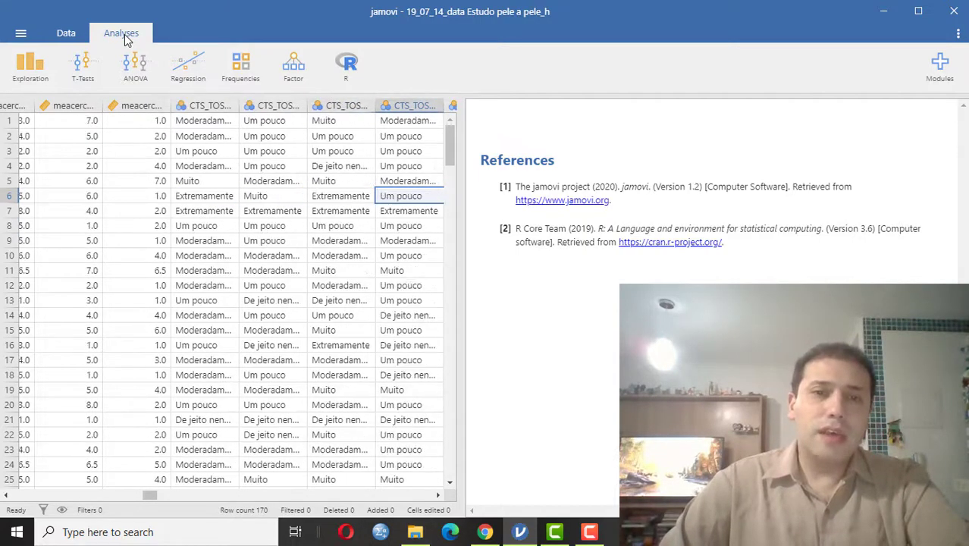
key(Right)
key(Right)
key(Right)
key(Right)
key(Right)
key(Right)
key(Right)
key(Right)
key(Right)
key(Right)
key(Right)
key(Right)
key(Right)
key(Right)
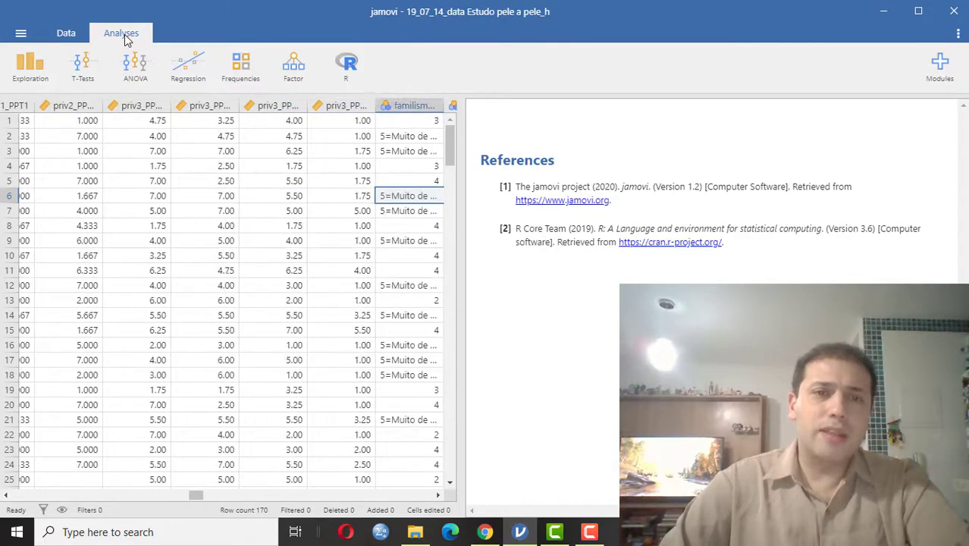
- Look through the familism items and inverted MAQ items, up to pss_PSS03
key(Right)
key(Right)
key(Right)
key(Right)
key(Right)
key(Right)
key(Right)
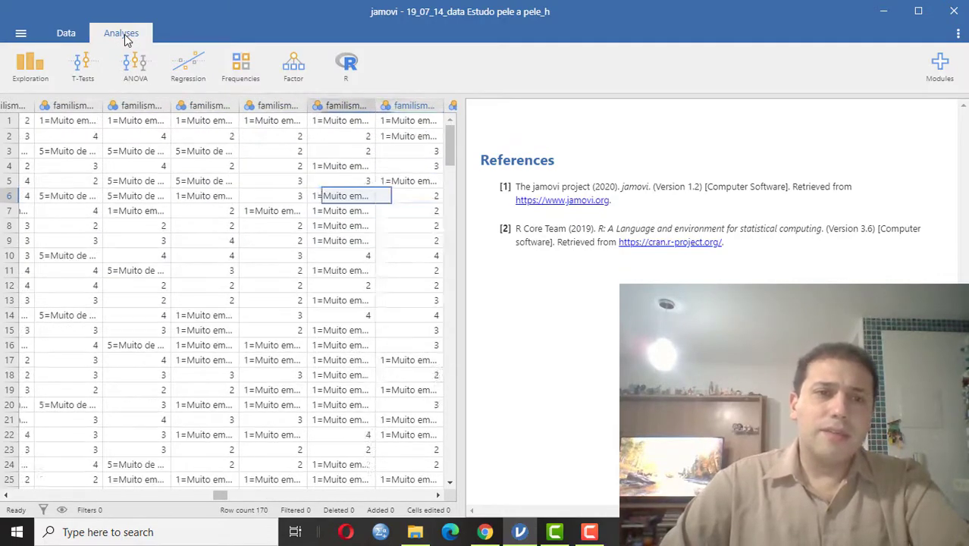
key(Right)
key(Right)
key(Right)
key(Right)
key(Right)
key(Right)
key(Right)
key(Right)
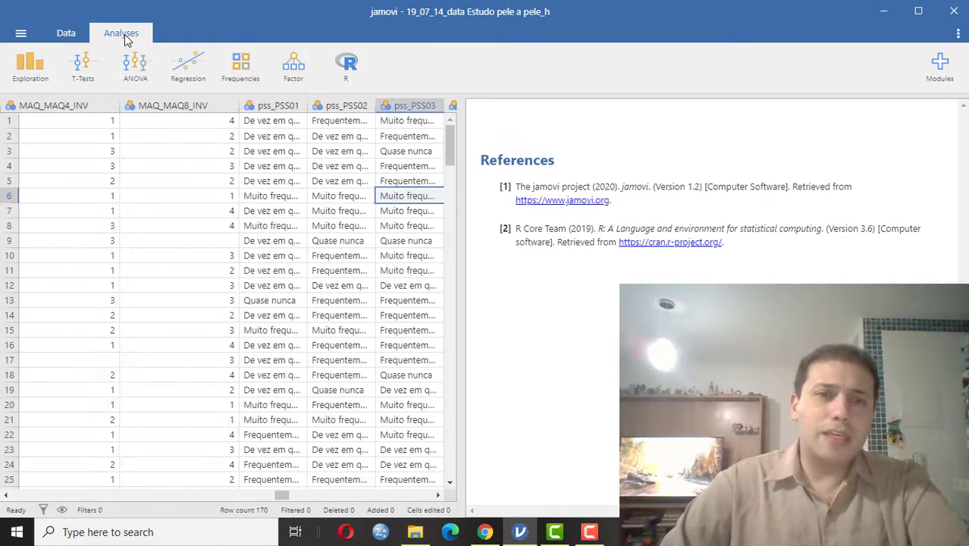
- Look through the remaining pss items and the survey record columns, including id, submitdate, startlanguage, startdate, datestamp and refurl
key(Right)
key(Right)
key(Right)
key(Right)
key(Right)
key(Right)
key(Right)
key(Right)
key(Right)
key(Right)
key(Right)
key(Right)
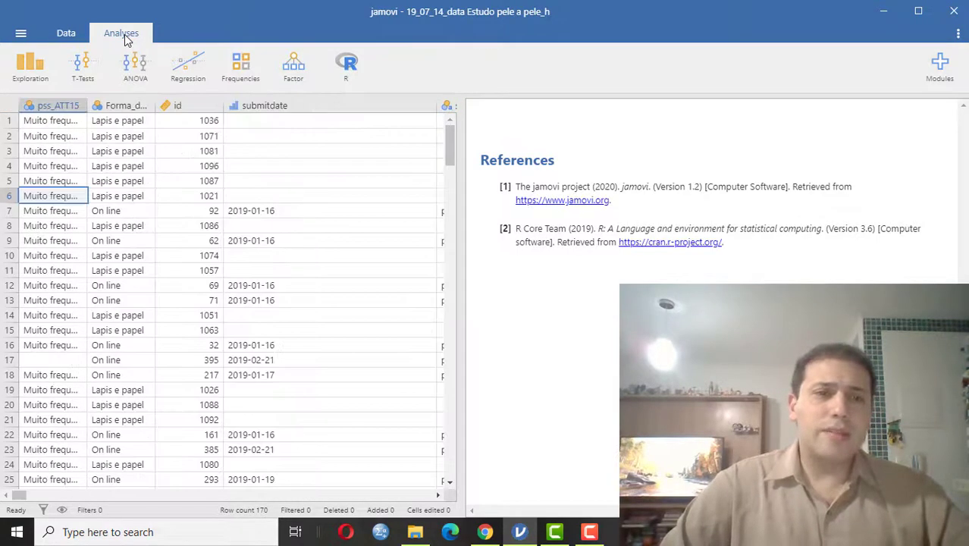
key(Right)
key(Right)
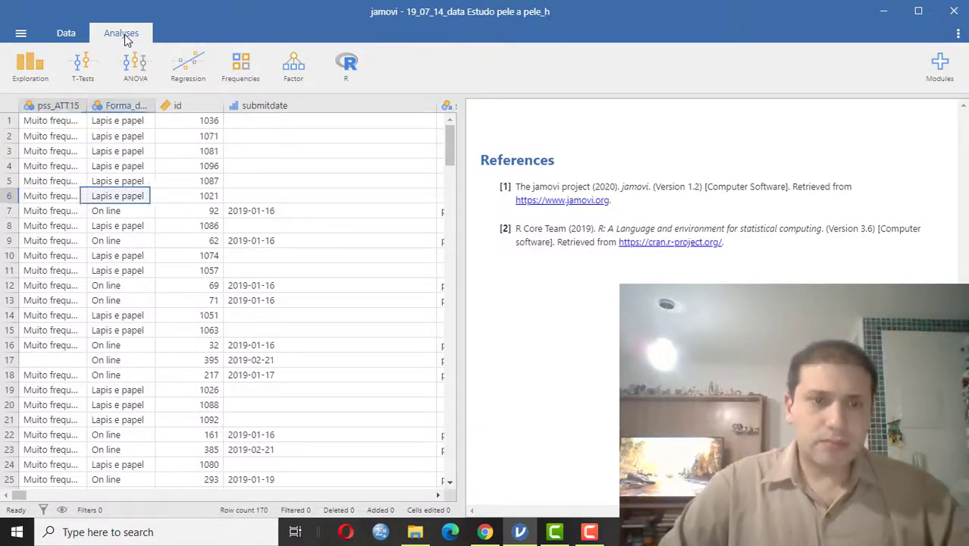
key(Right)
key(Right)
key(Right)
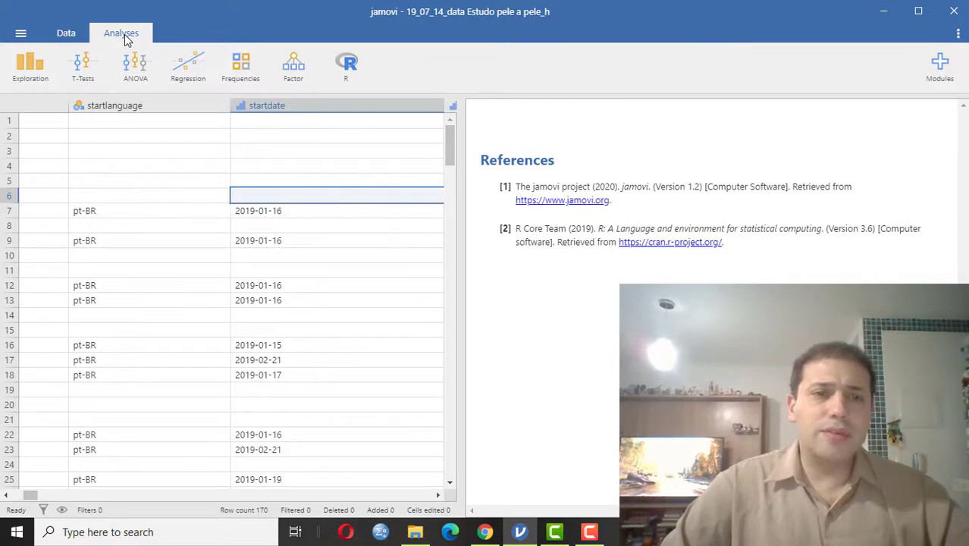
key(Right)
key(Right)
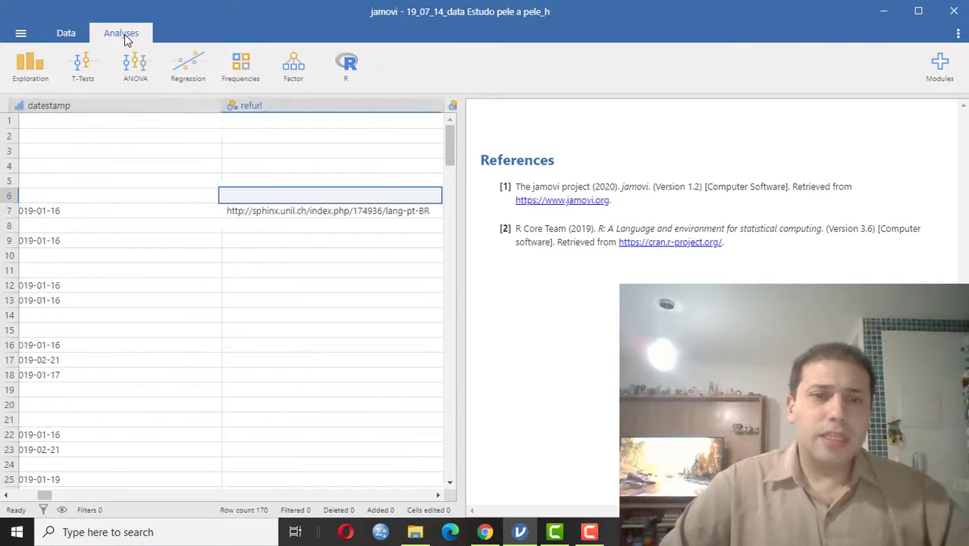
- Look through the consent, residence, time-of-residence, gen and edad columns, up to orse
key(Right)
key(Right)
key(Right)
key(Right)
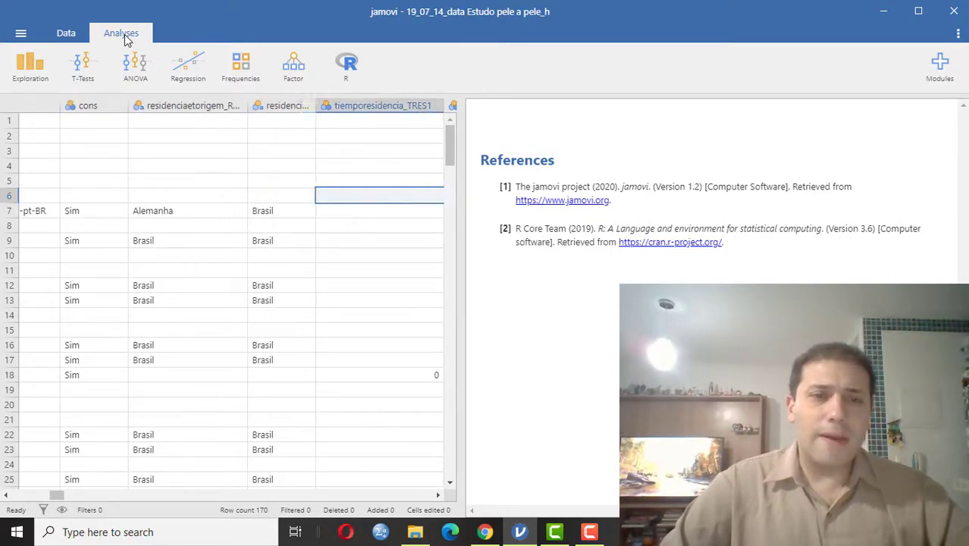
key(Right)
key(Right)
key(Right)
key(Right)
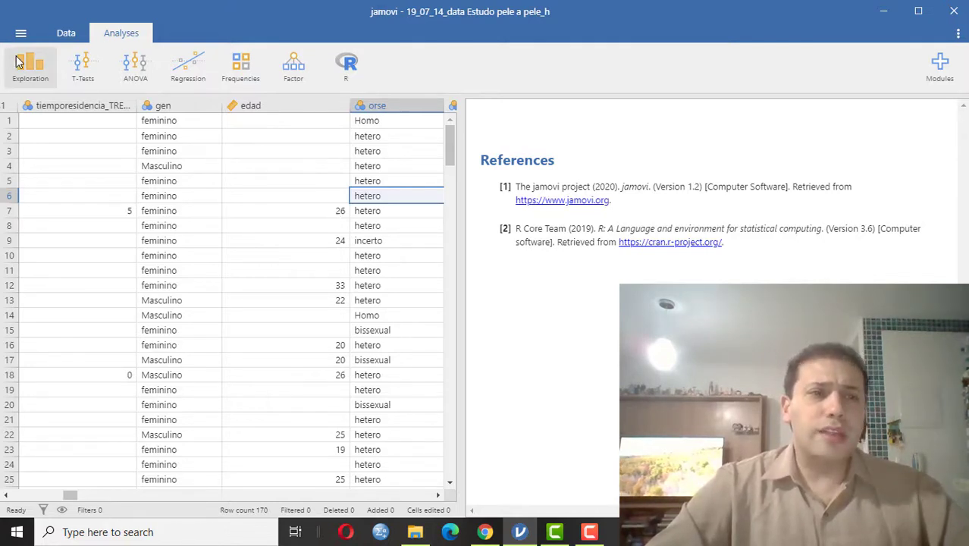
- Examine the edad entries of individual respondents in rows 7, 9, 12, 13, 16 and 17
click(314, 212)
click(306, 243)
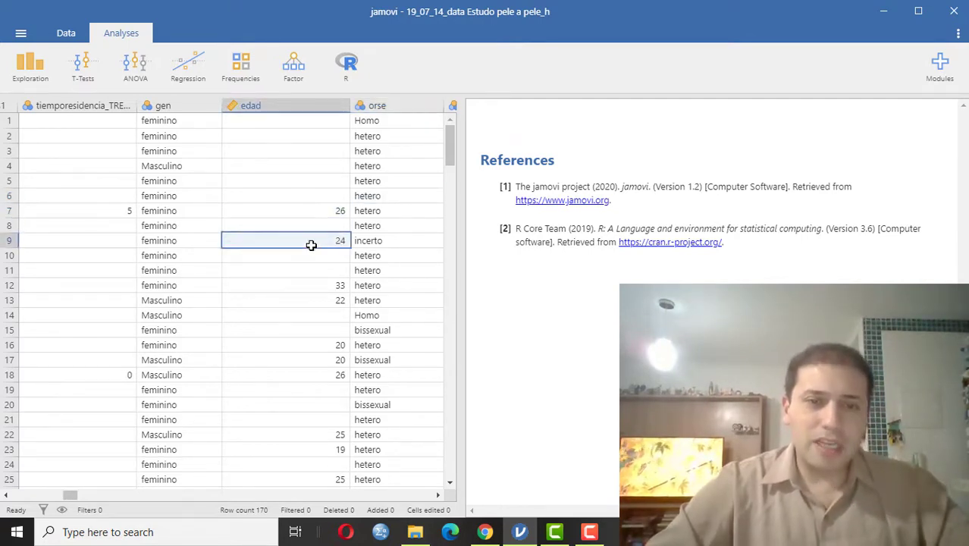
click(304, 285)
click(308, 303)
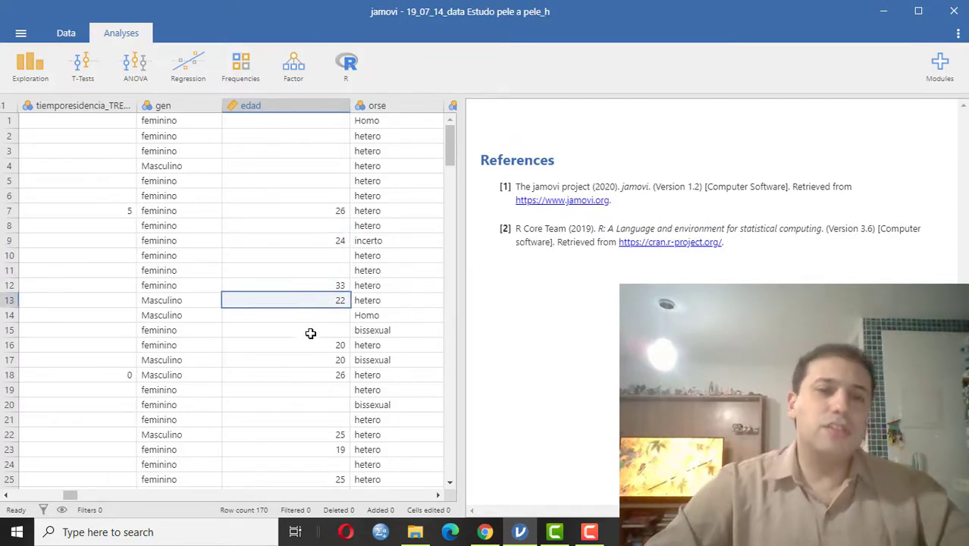
click(309, 346)
click(308, 362)
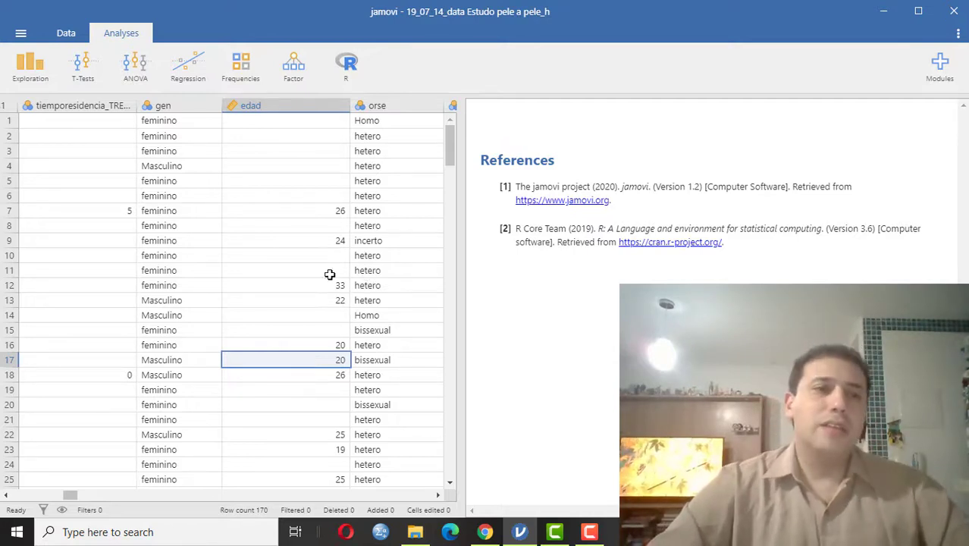
- Start a Descriptives analysis from the Exploration group and assign edad as its analysed variable
click(34, 80)
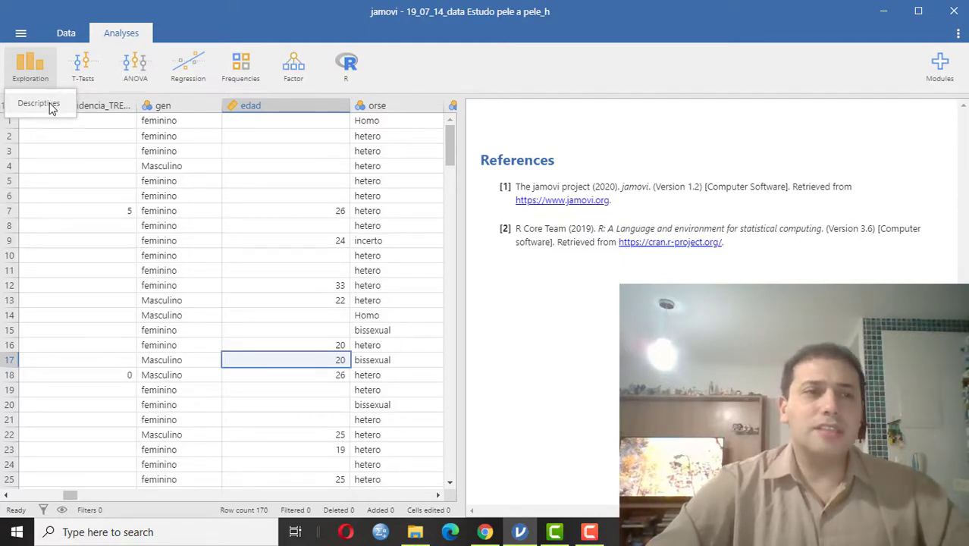
click(50, 106)
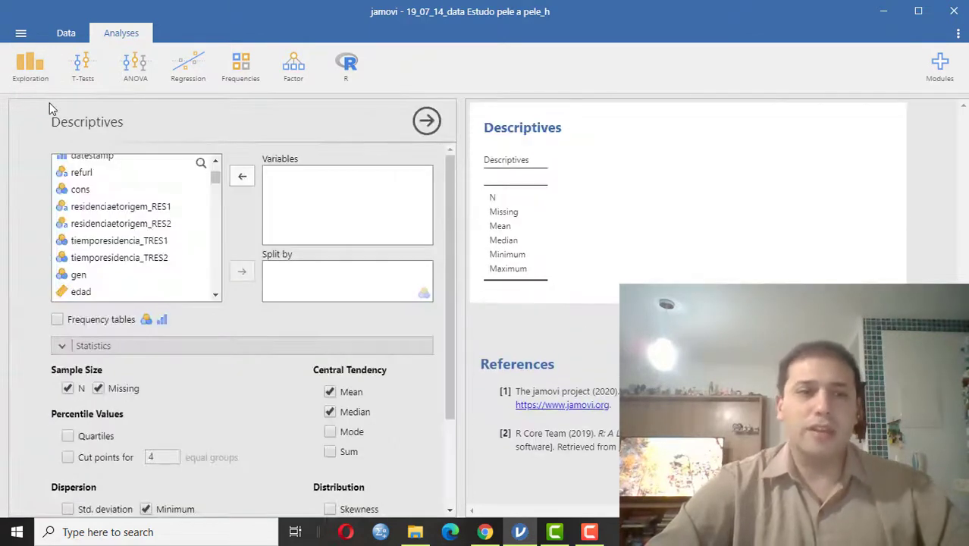
drag(215, 176, 216, 166)
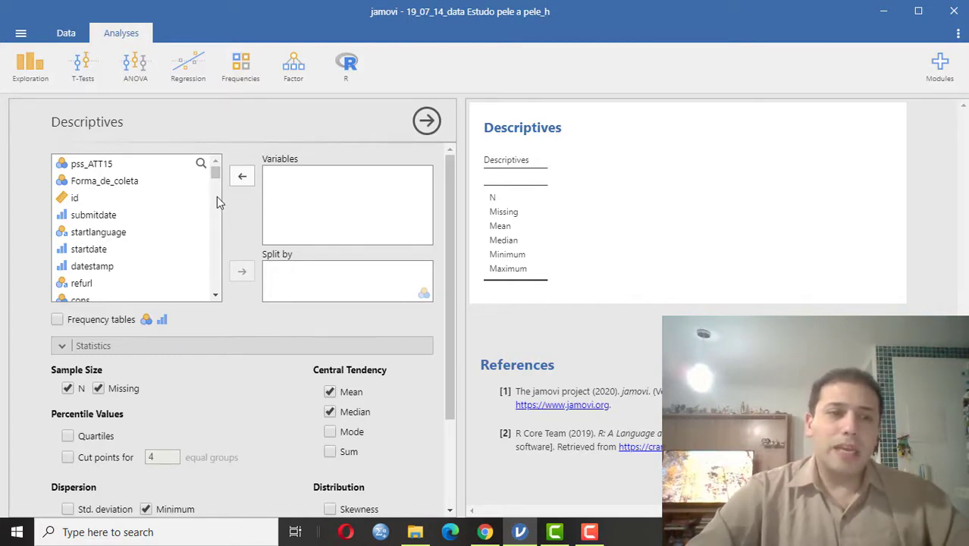
scroll(215, 204, down, 3)
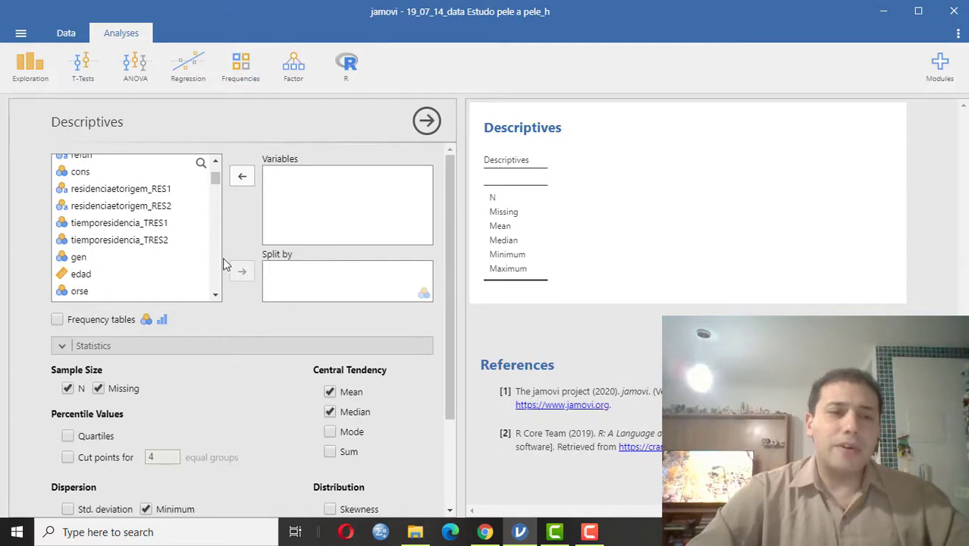
click(85, 278)
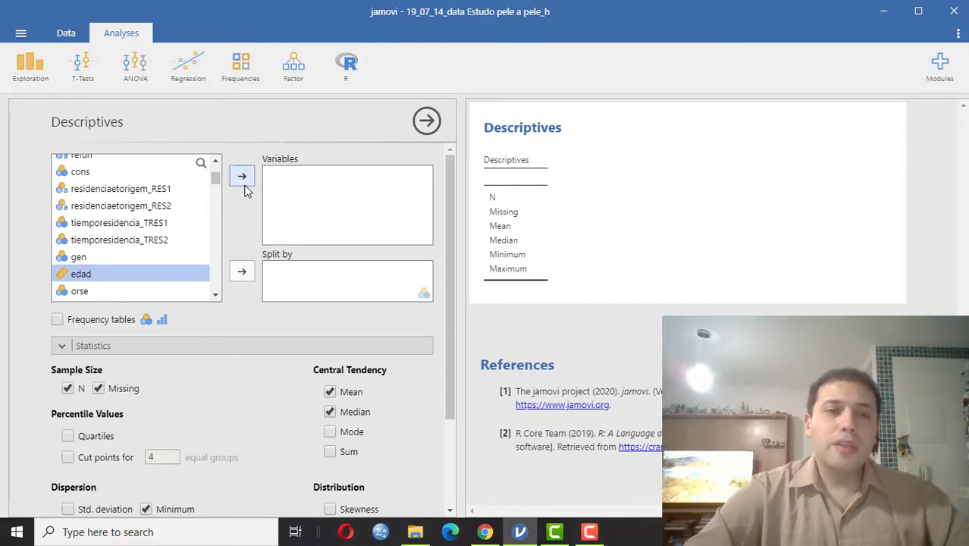
drag(123, 280, 303, 195)
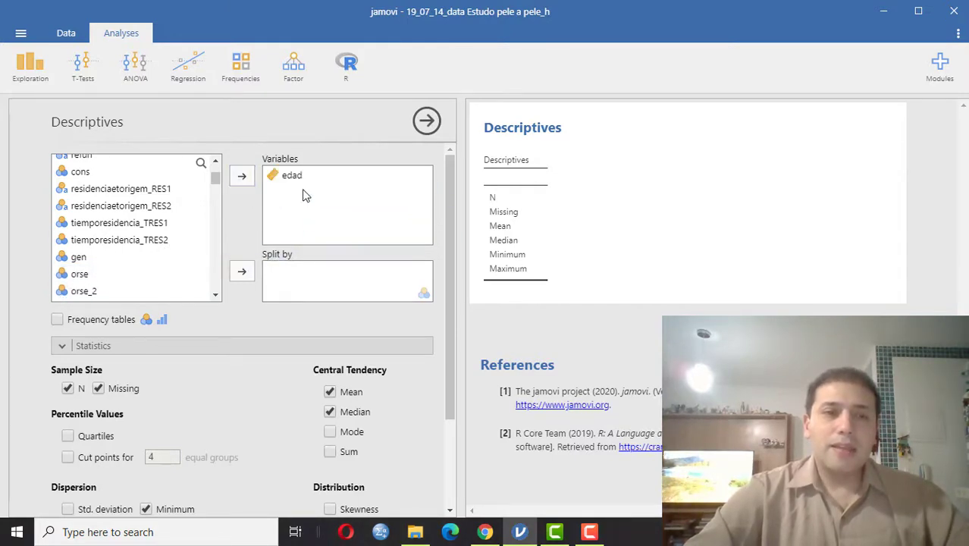
- Remove edad from the analysed variables and assign it again to practise moving variables
click(274, 174)
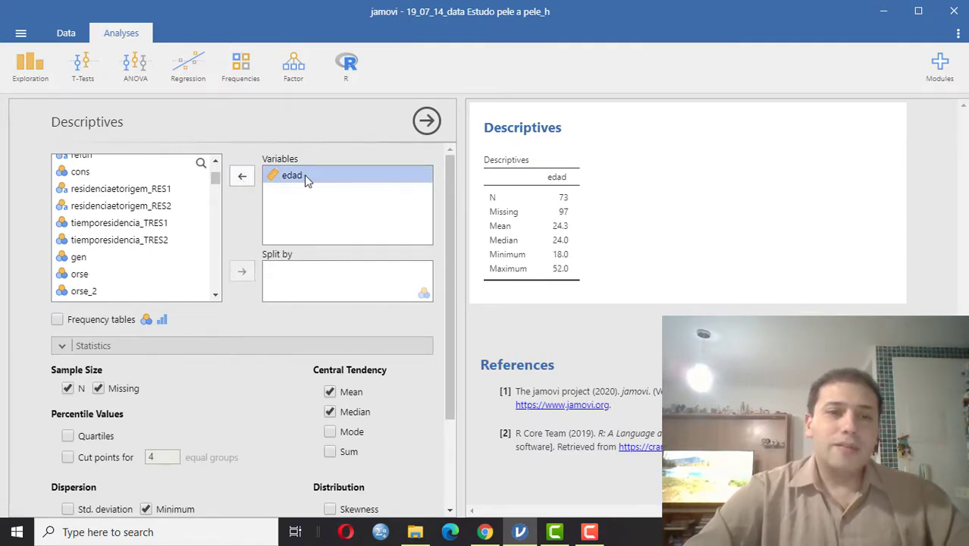
drag(307, 178, 103, 248)
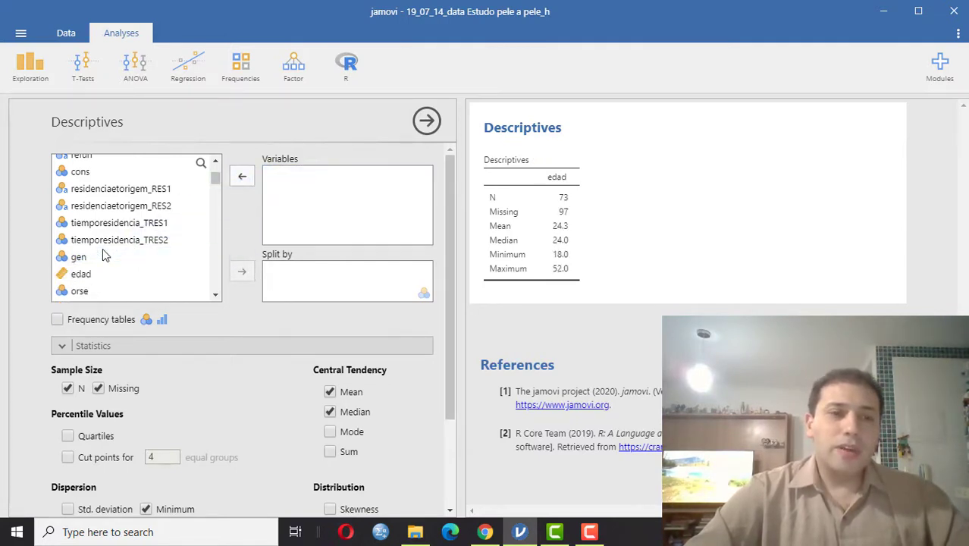
click(68, 280)
click(244, 182)
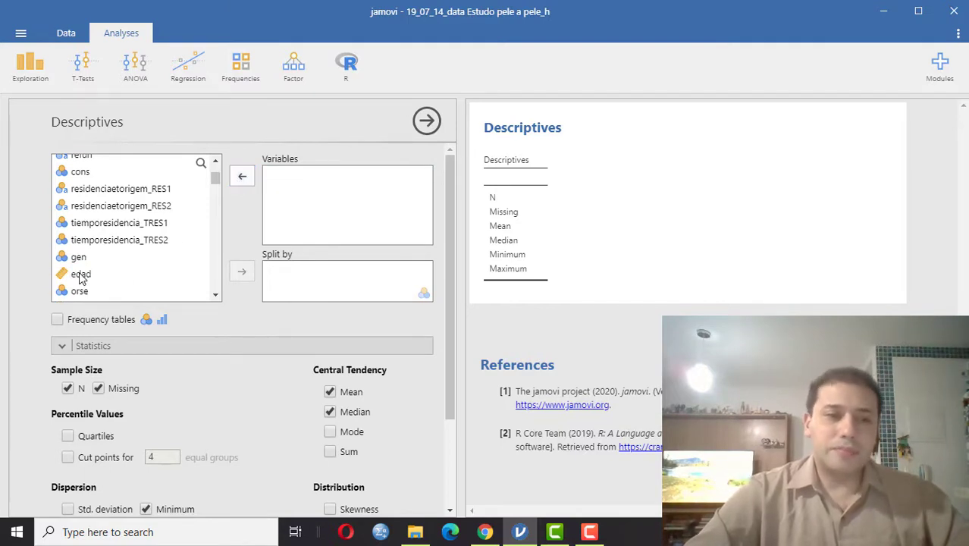
drag(82, 278, 310, 205)
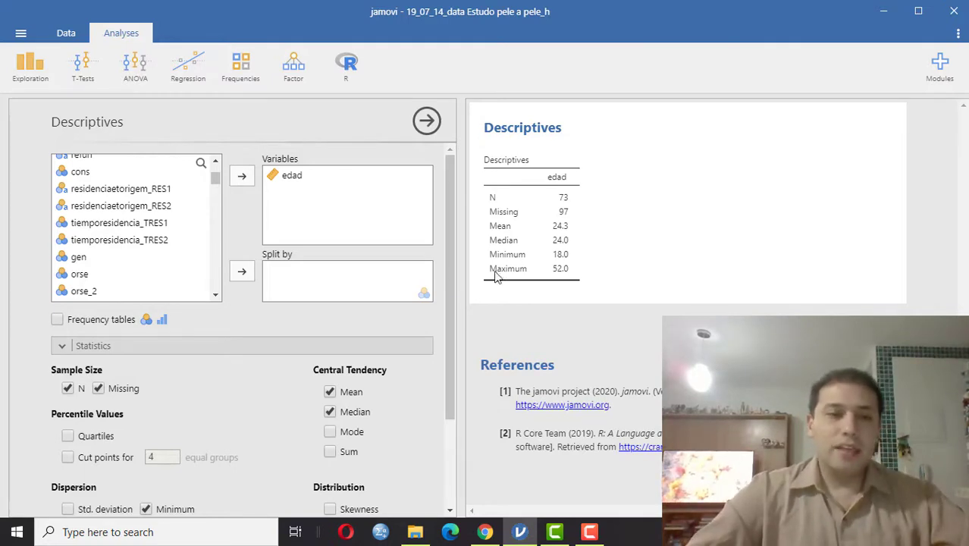
- Add the mode, sum and quartiles to the descriptive statistics for edad
drag(451, 244, 448, 319)
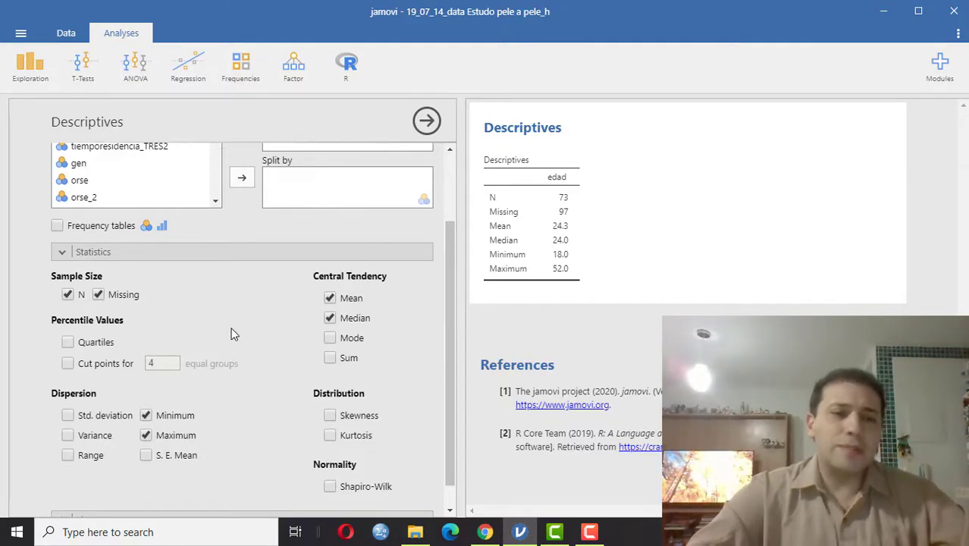
click(330, 344)
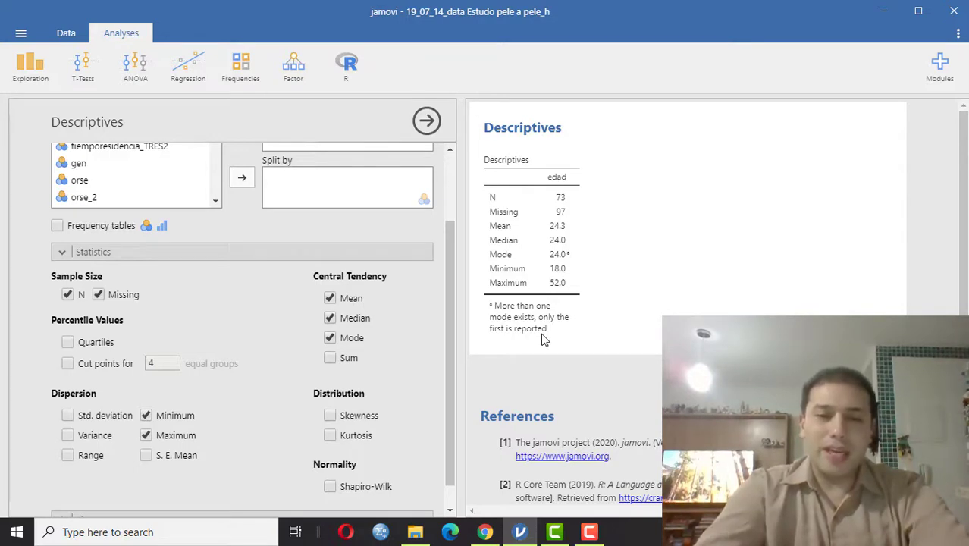
click(334, 365)
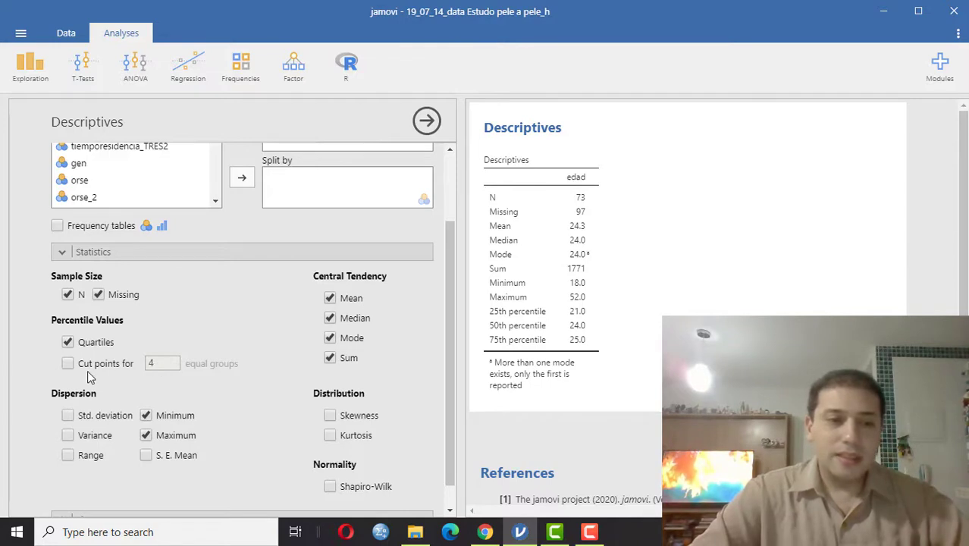
- Enable percentile cut points for edad and set them to 5 equal groups
click(67, 364)
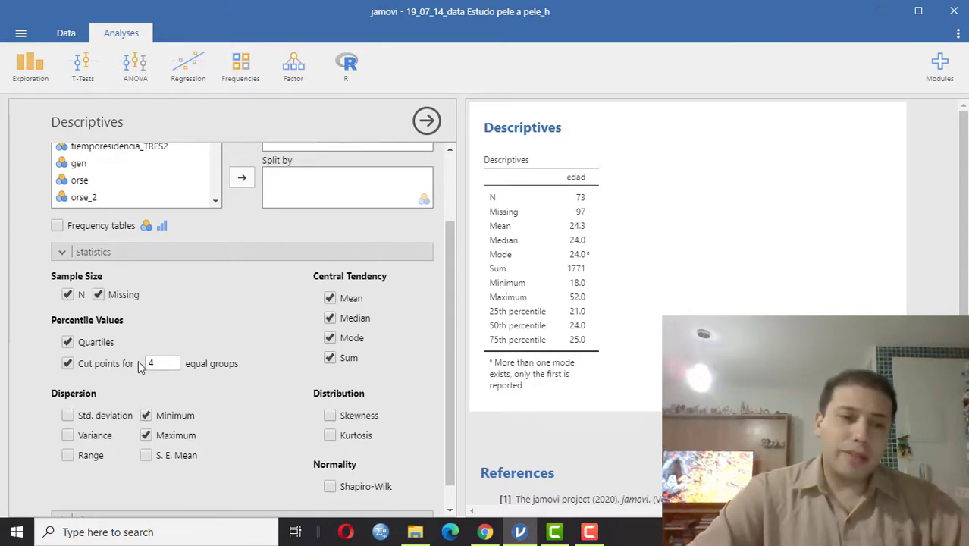
click(172, 362)
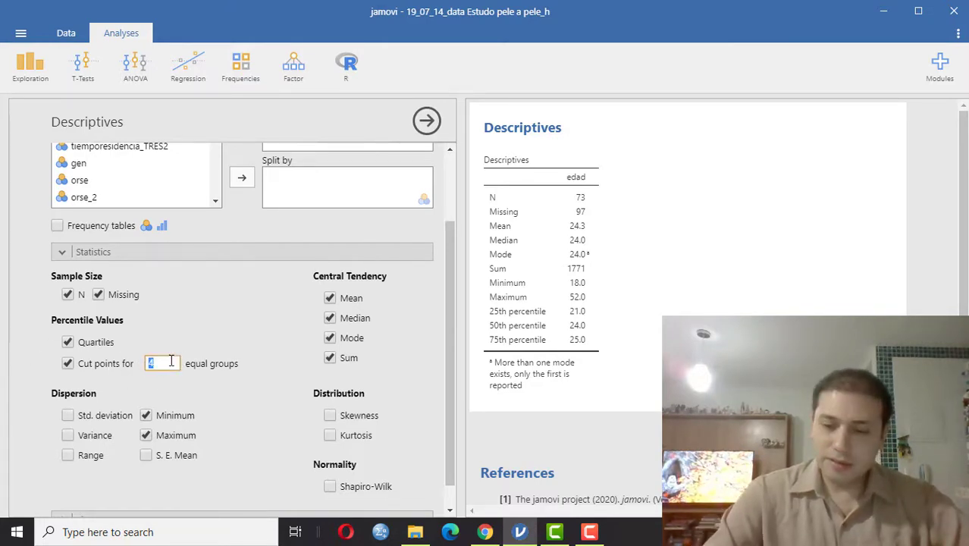
key(BackSpace)
text(5)
key(Return)
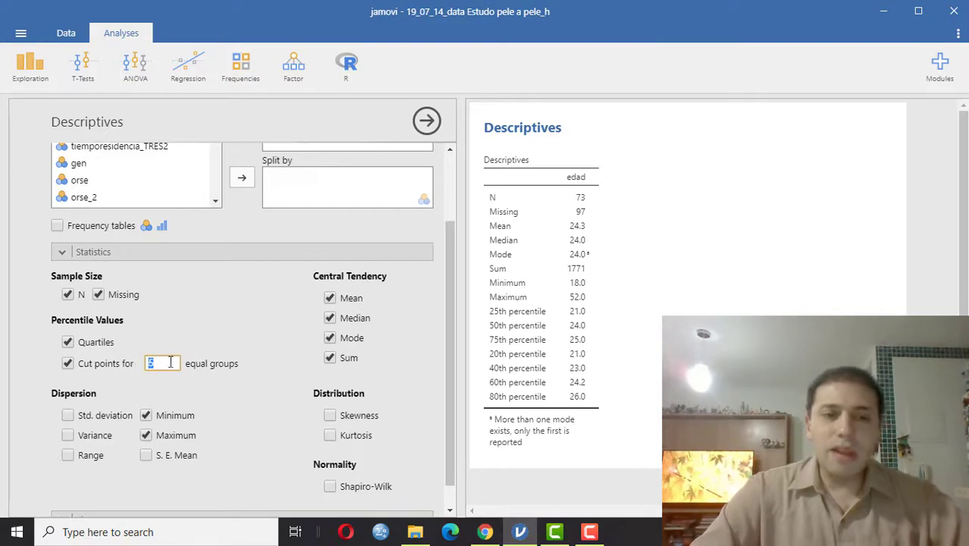
- Set the percentile cut points to 10 equal groups, and try 11 groups as well
text(10)
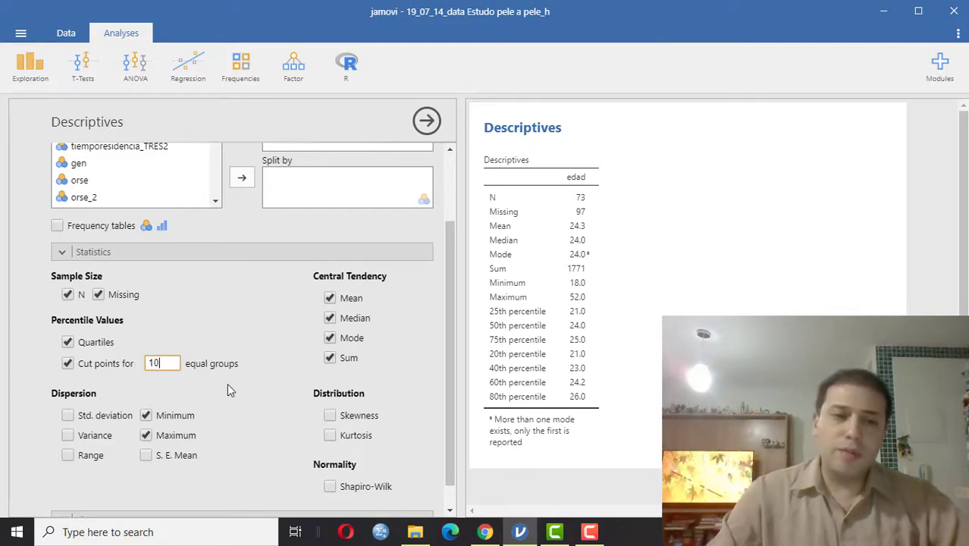
key(Return)
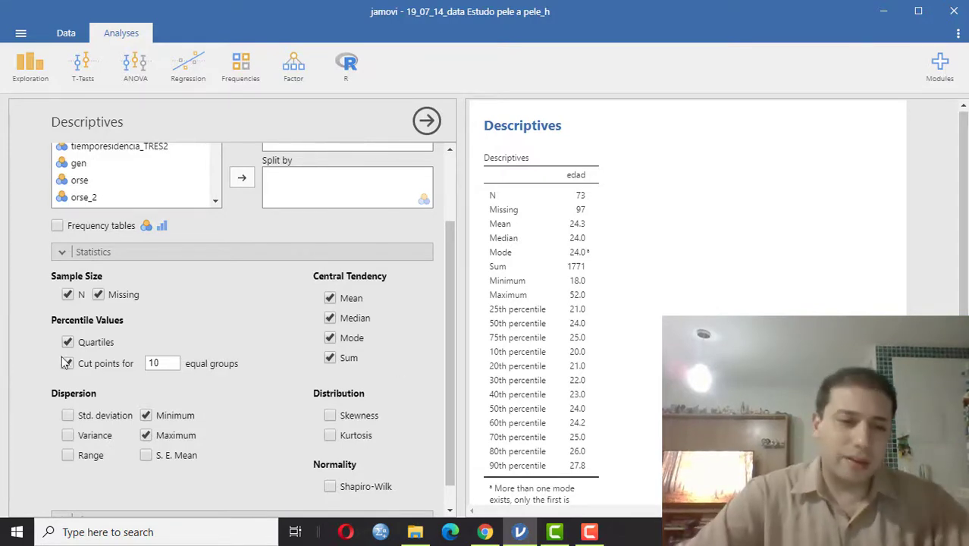
double_click(163, 363)
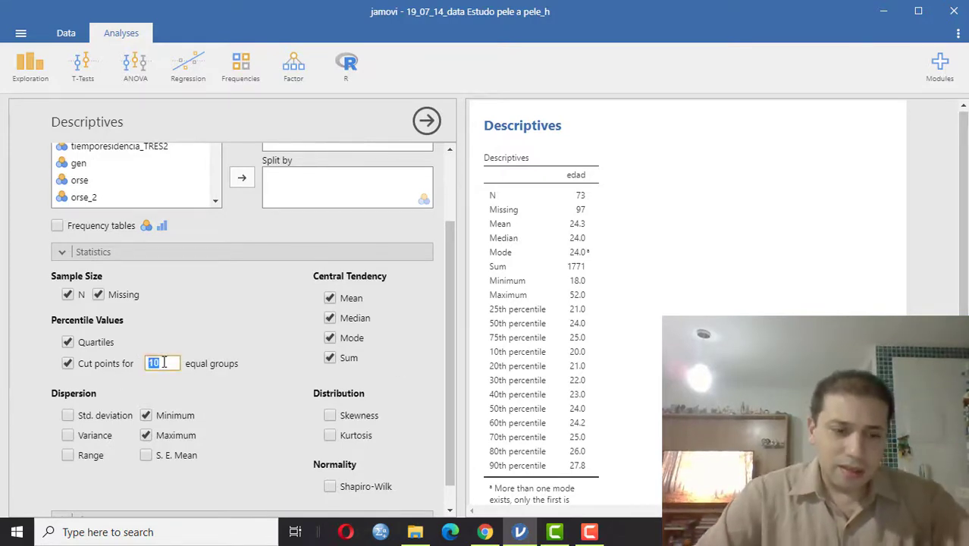
text(11)
key(Return)
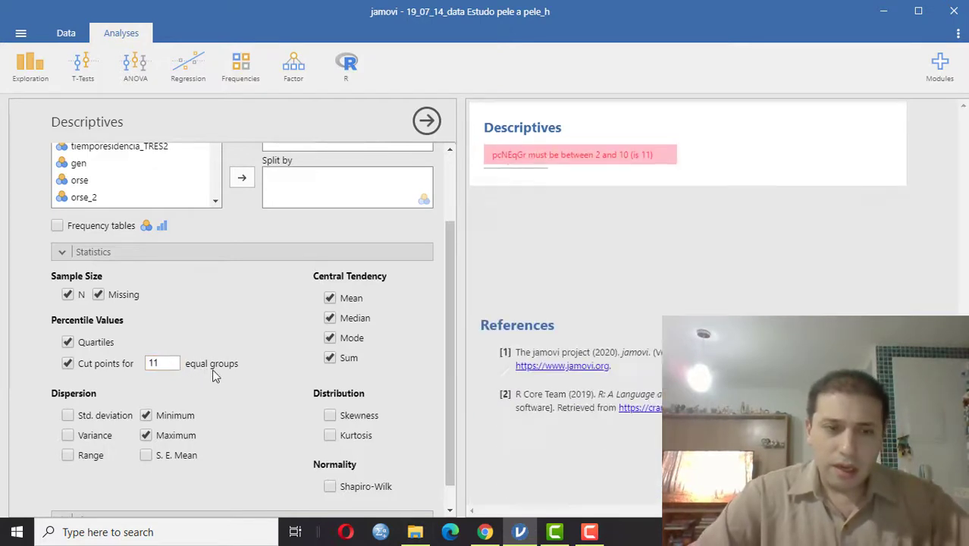
- Set the percentile cut points to 7 equal groups
double_click(173, 363)
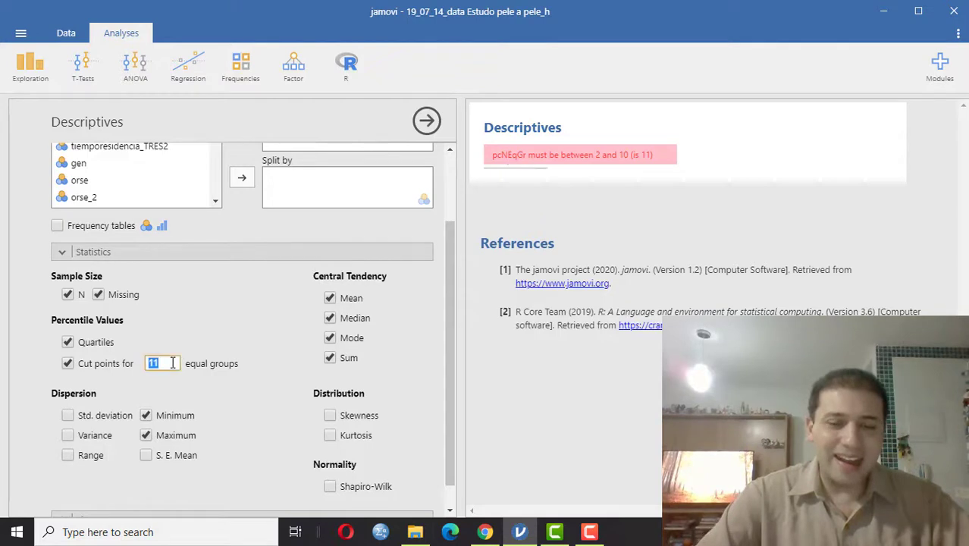
key(BackSpace)
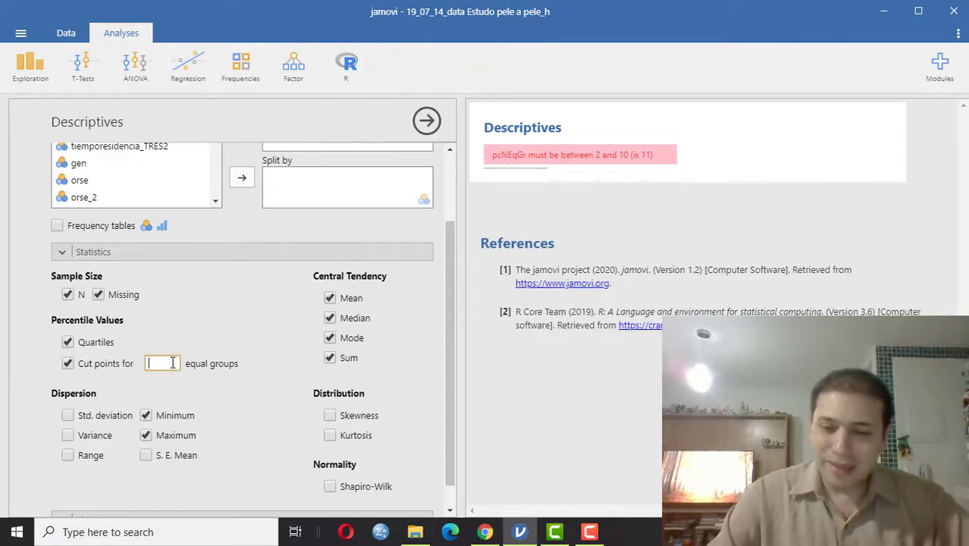
text(7)
key(Return)
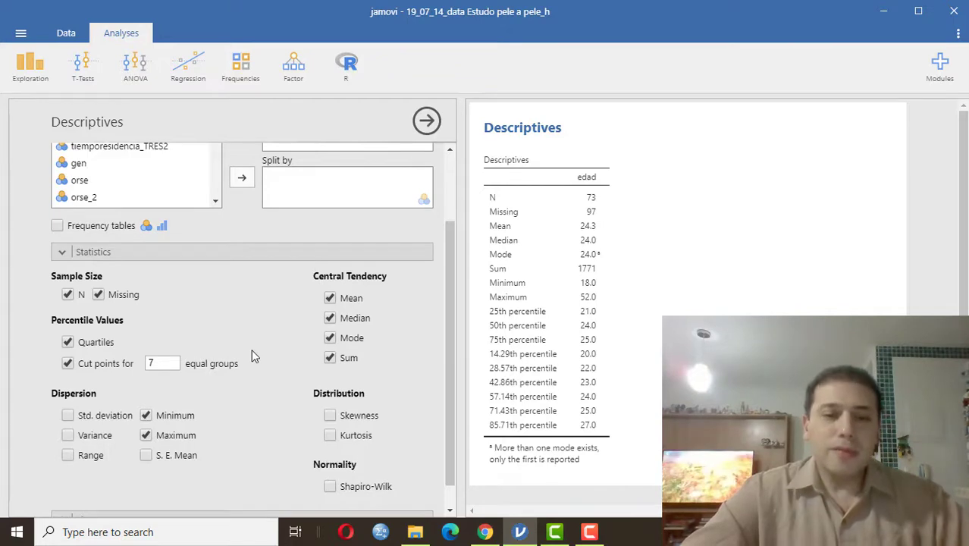
- Add the standard deviation, variance, standard error of the mean and range to the edad dispersion statistics
click(67, 417)
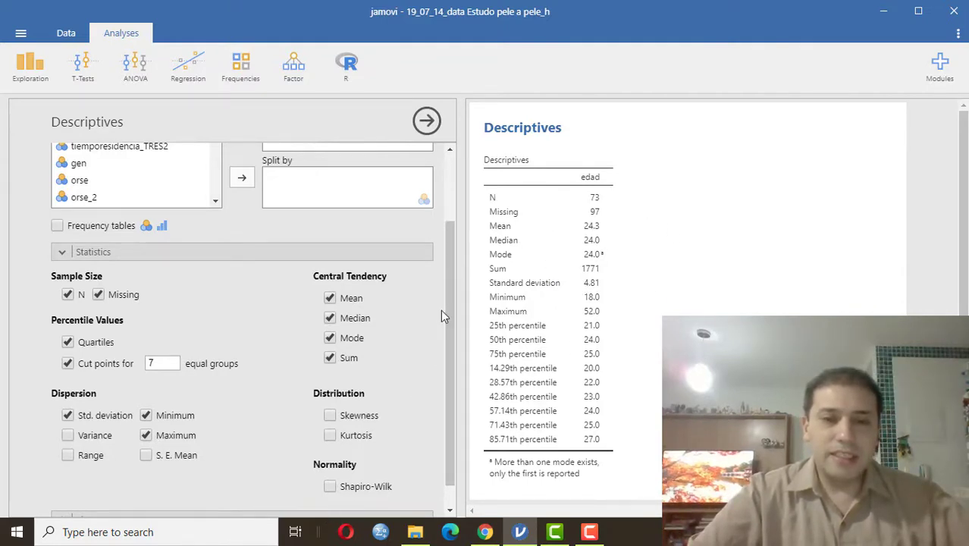
click(69, 436)
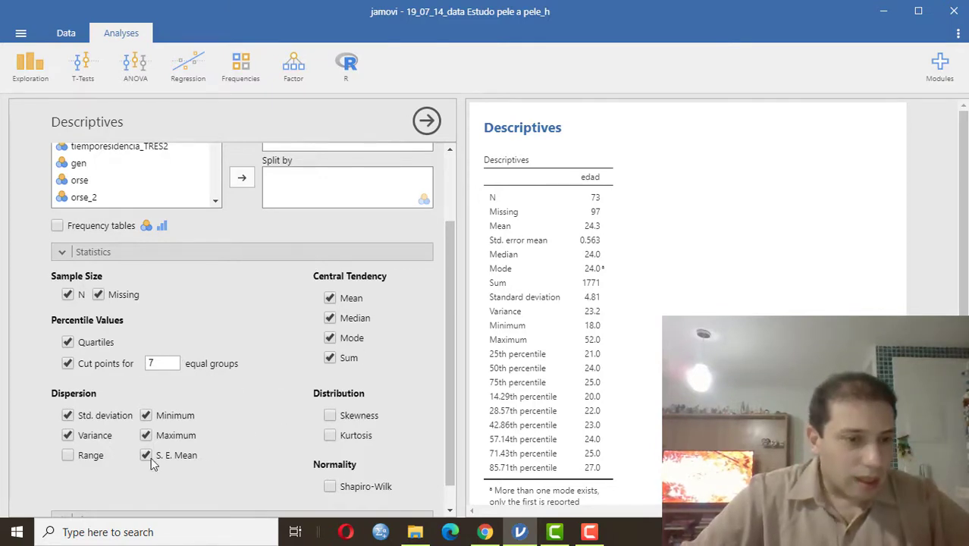
click(68, 456)
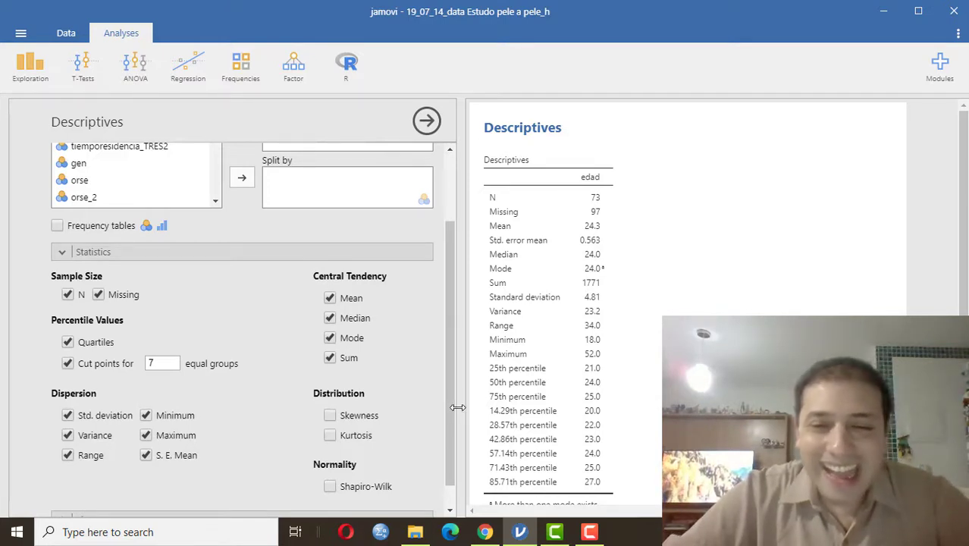
- Add skewness to the edad statistics and review the extended results table
drag(450, 346, 440, 427)
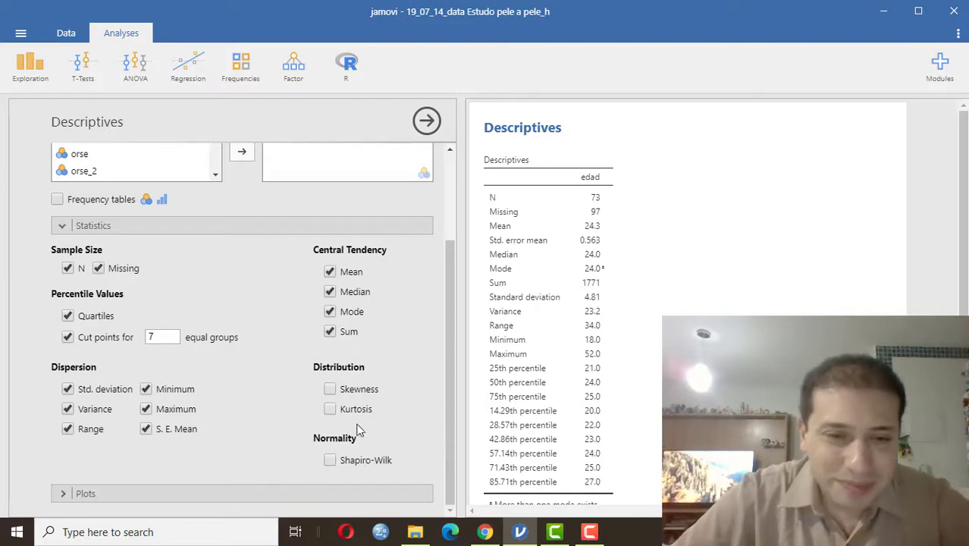
scroll(448, 320, up, 1)
scroll(441, 372, down, 1)
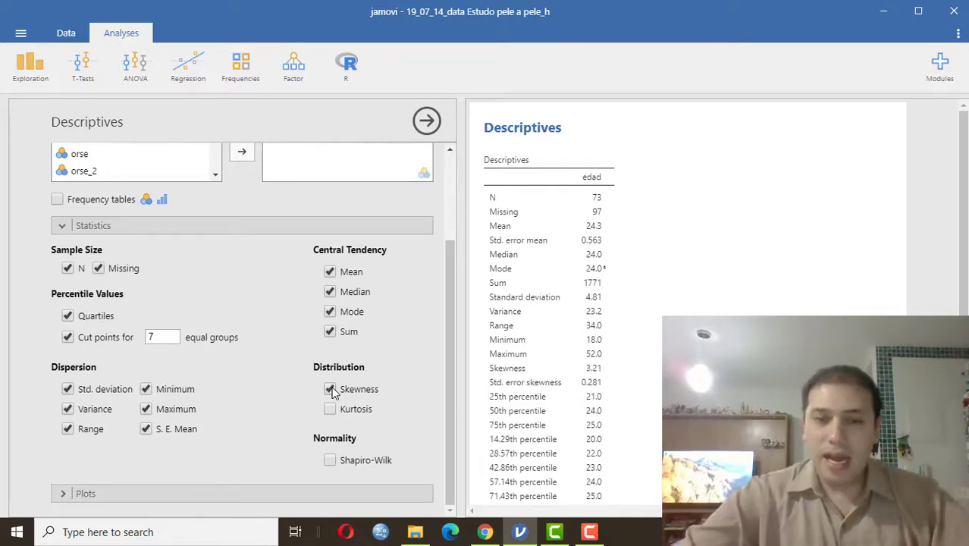
drag(965, 305, 965, 334)
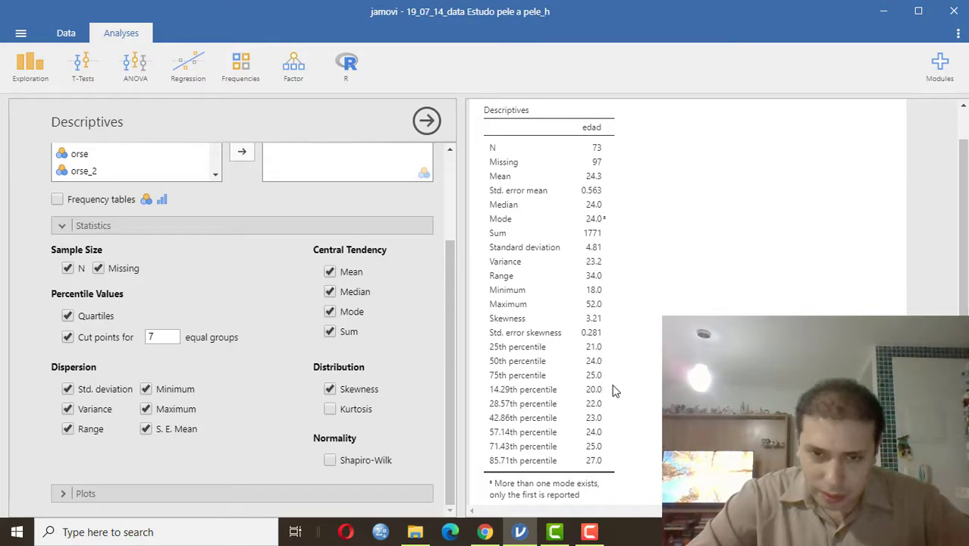
- Set the percentile cut points to 10 equal groups and remove the quartiles from the edad statistics
double_click(161, 337)
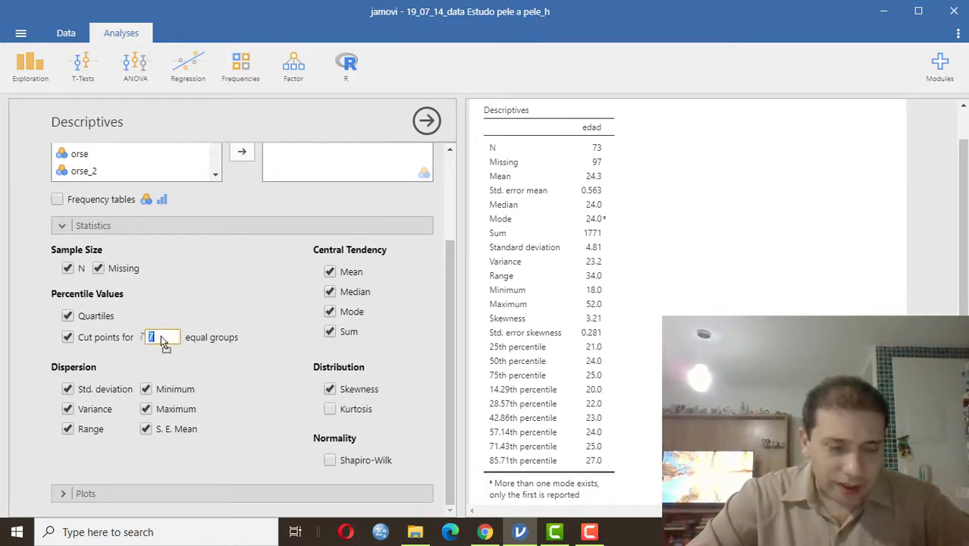
text(10)
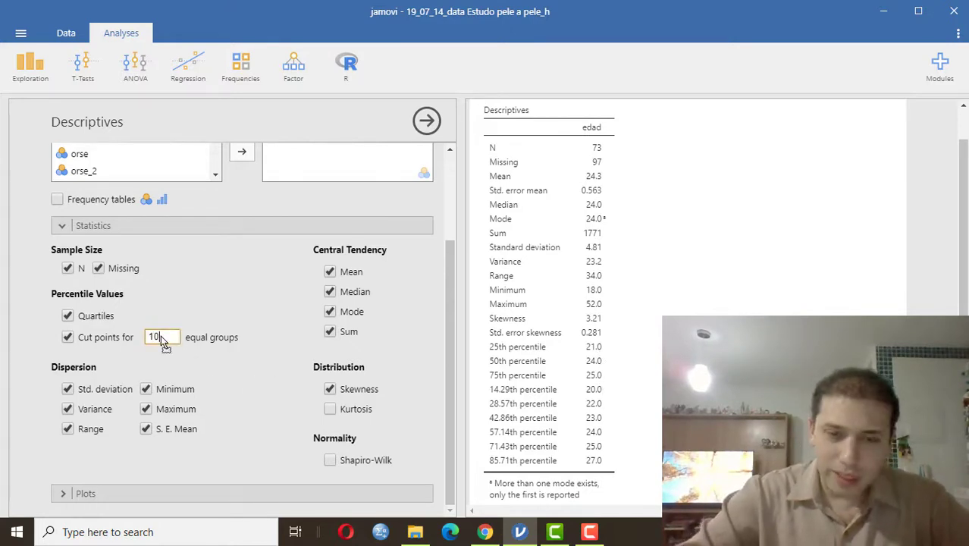
key(Return)
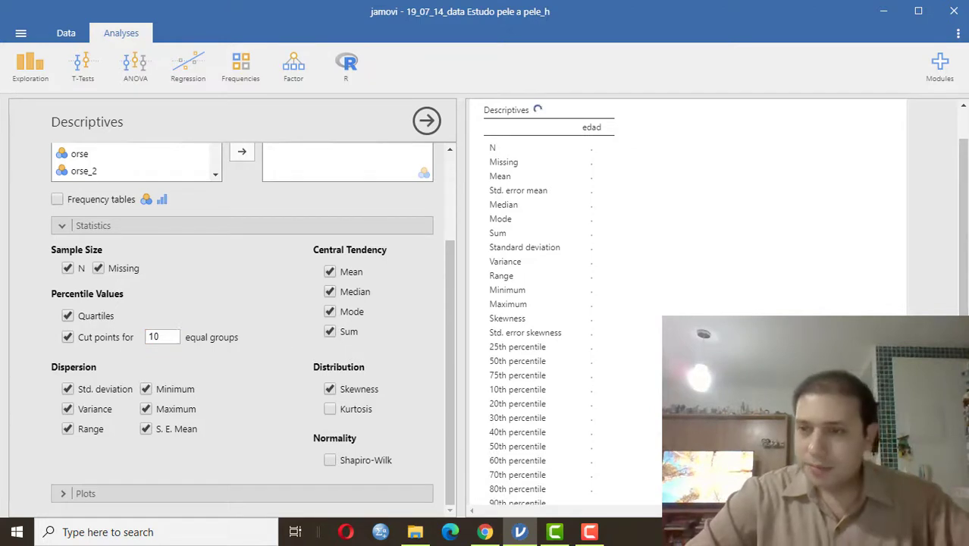
drag(961, 251, 957, 284)
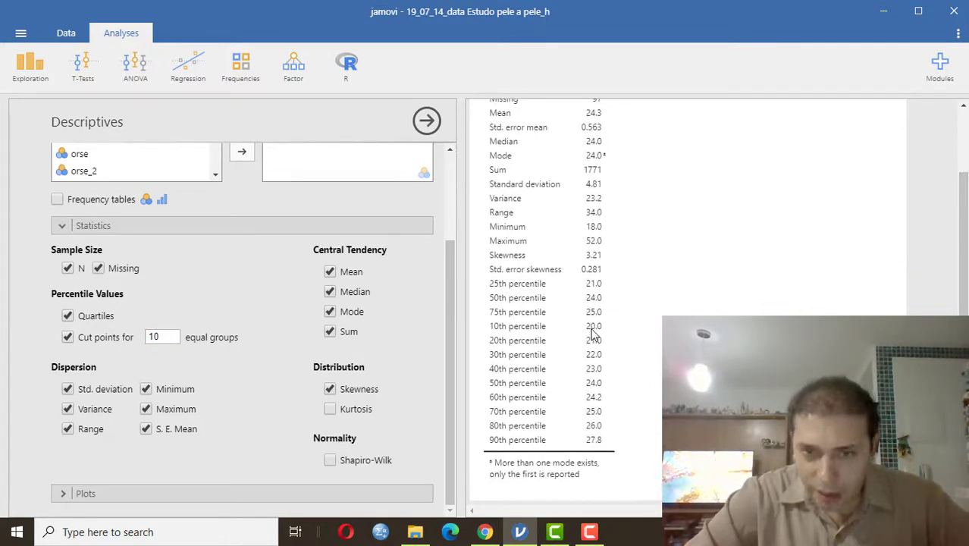
click(68, 319)
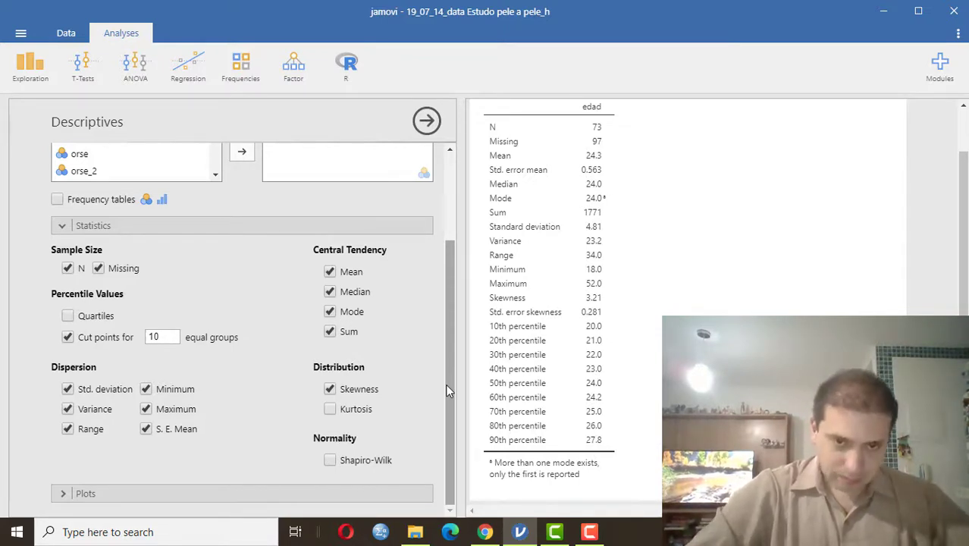
- Add kurtosis and the Shapiro-Wilk normality test to the edad descriptive statistics
click(331, 411)
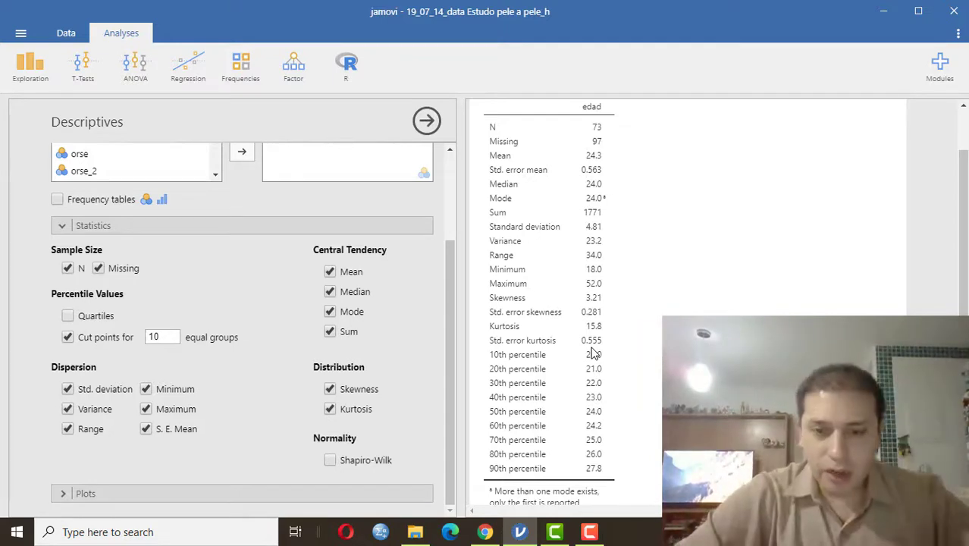
drag(964, 285, 964, 400)
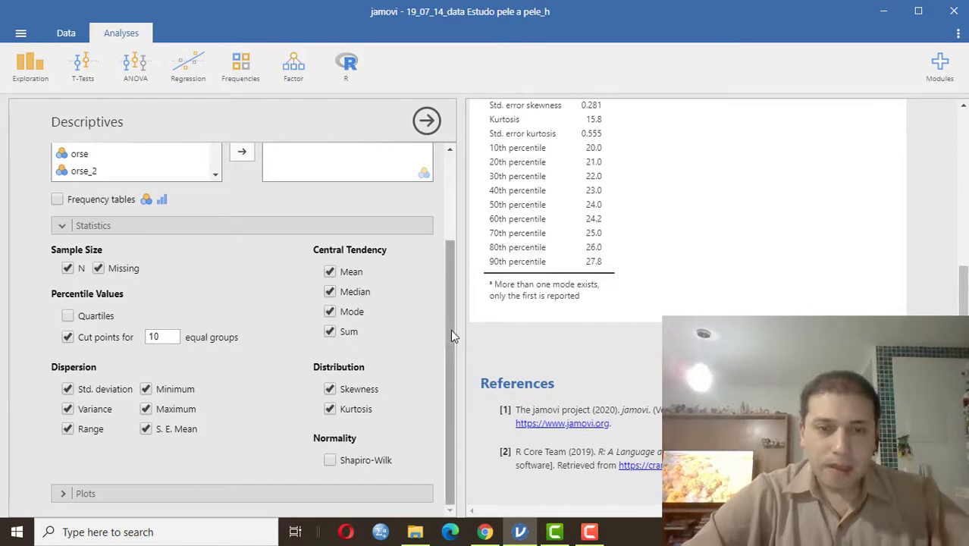
click(330, 460)
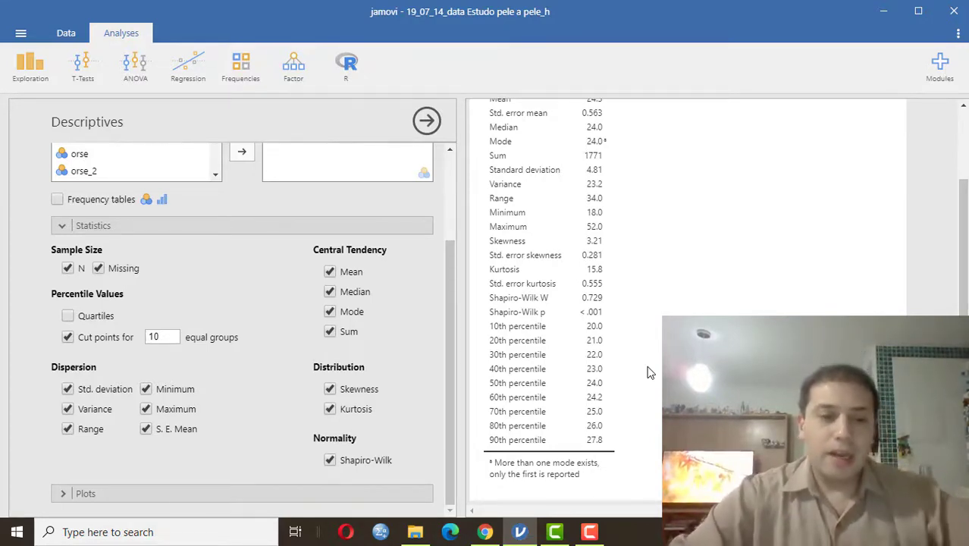
- Add a histogram of edad and compare it with the distribution and normality values in the descriptives table
click(82, 494)
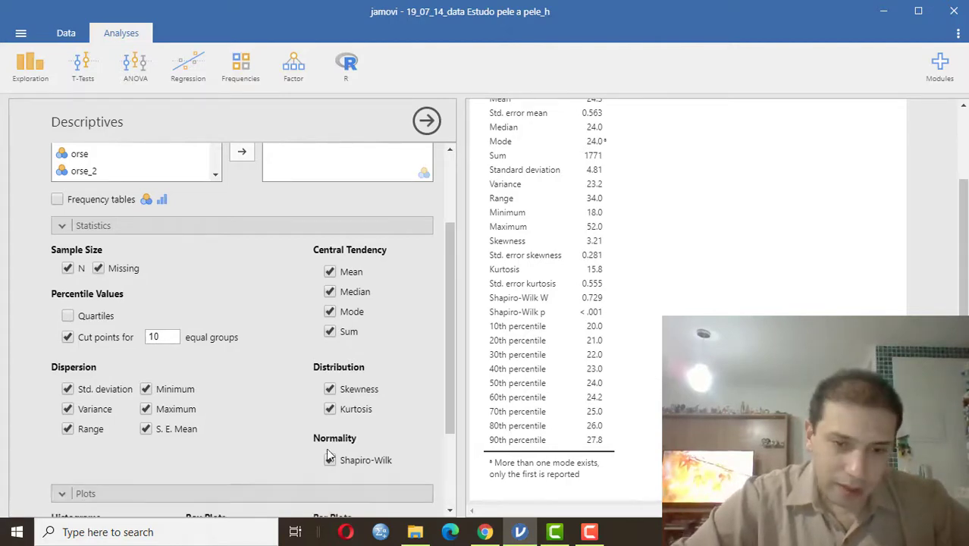
scroll(439, 478, down, 3)
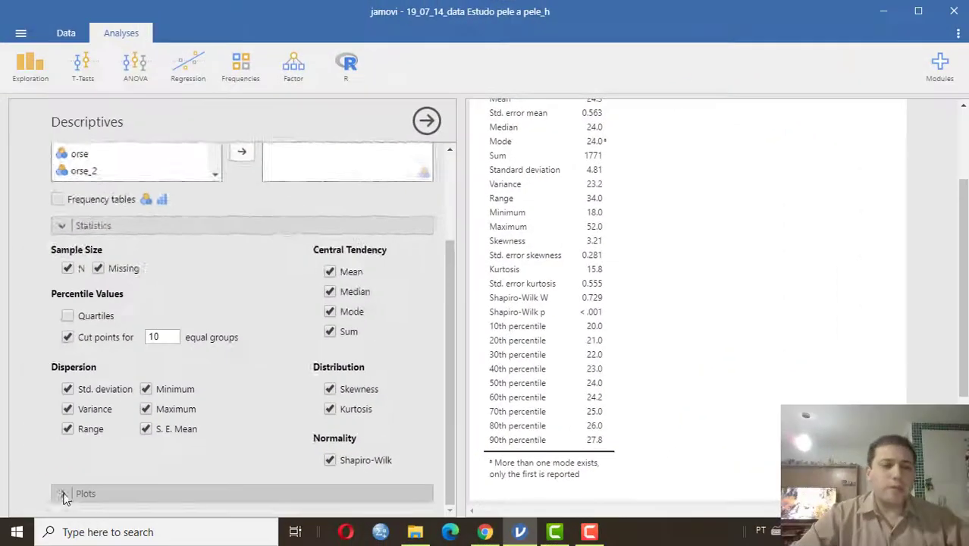
click(85, 494)
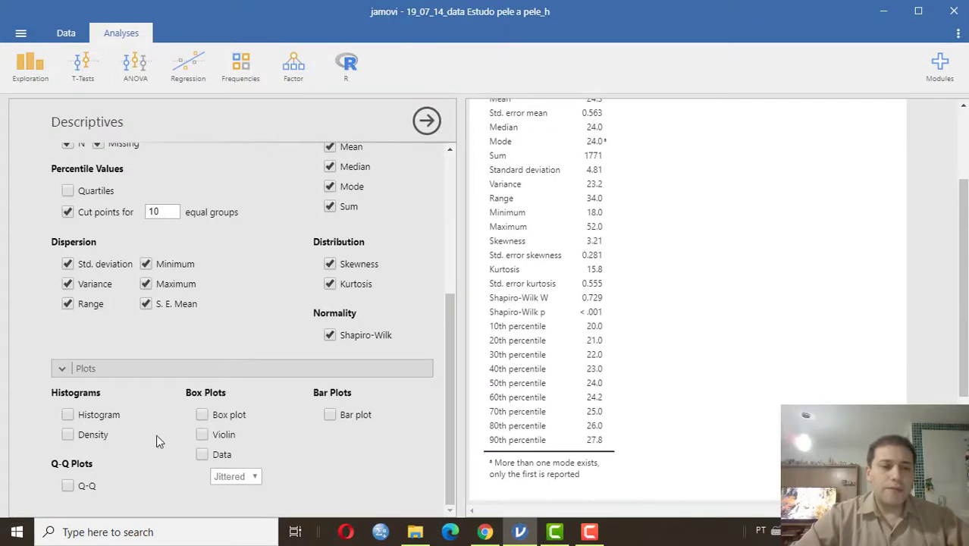
click(68, 415)
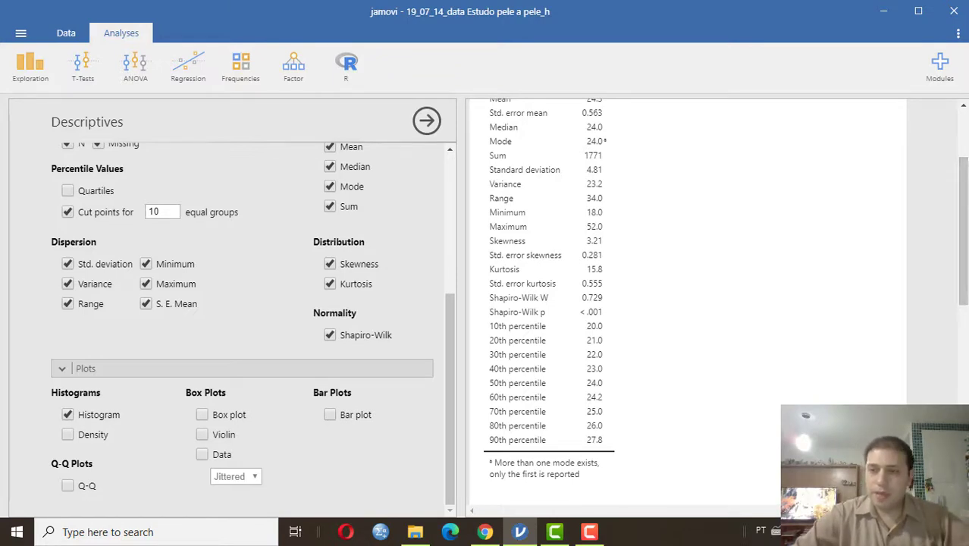
drag(963, 288, 963, 424)
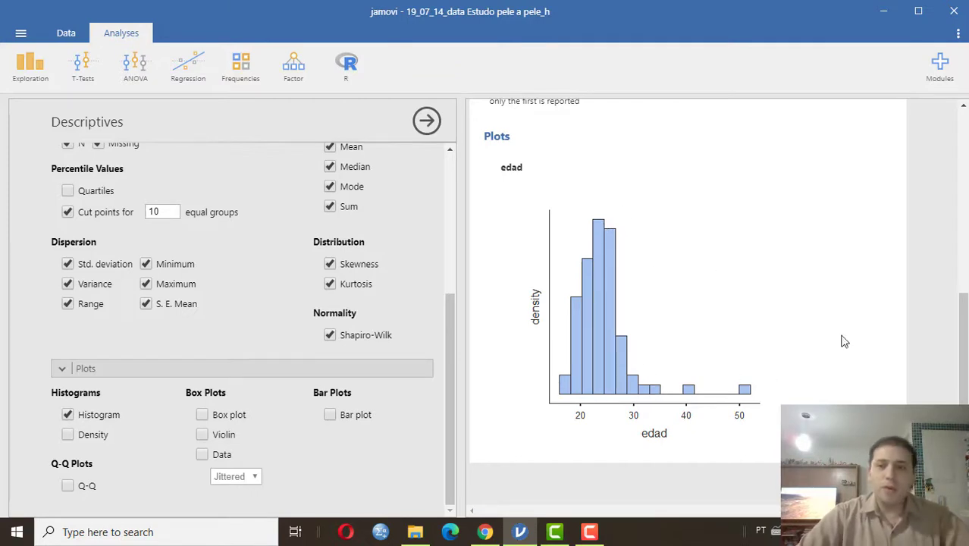
drag(964, 345, 953, 328)
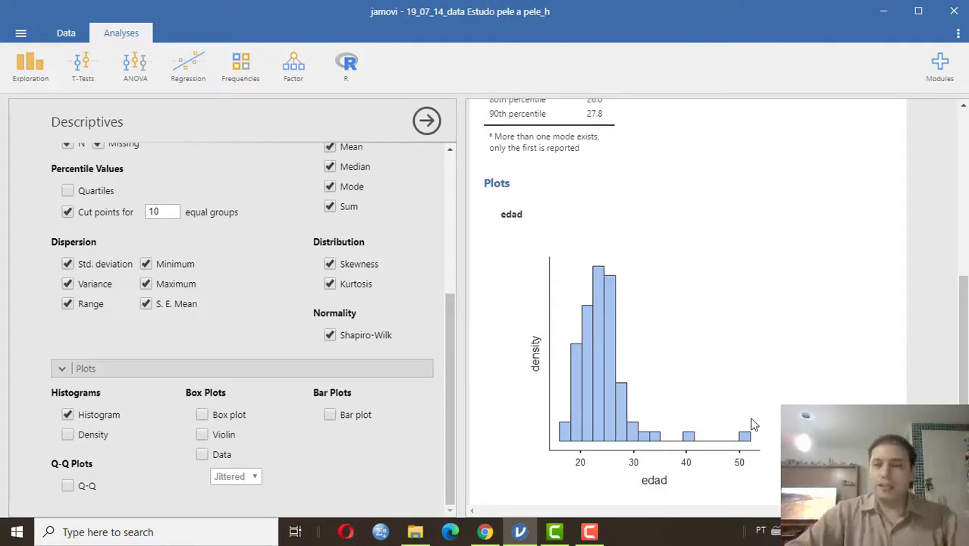
drag(957, 361, 966, 244)
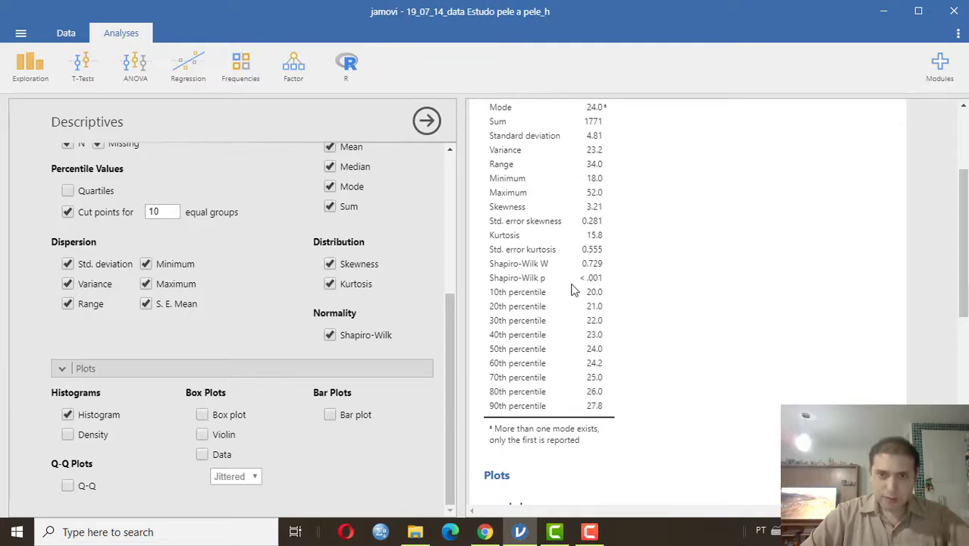